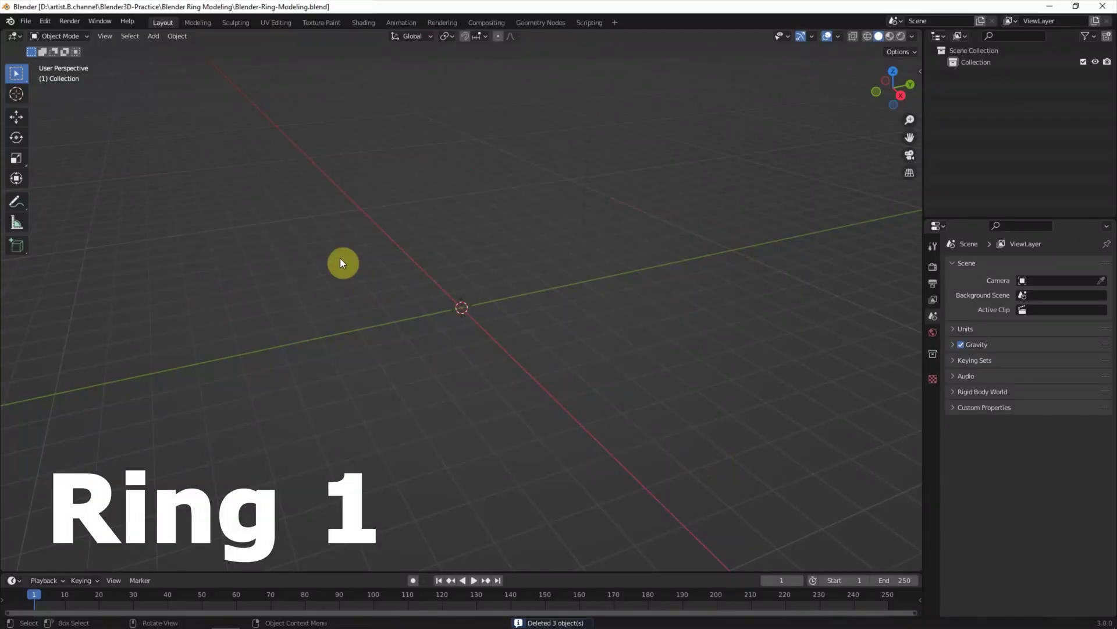
- Open the Add menu in the now-empty scene
click(153, 38)
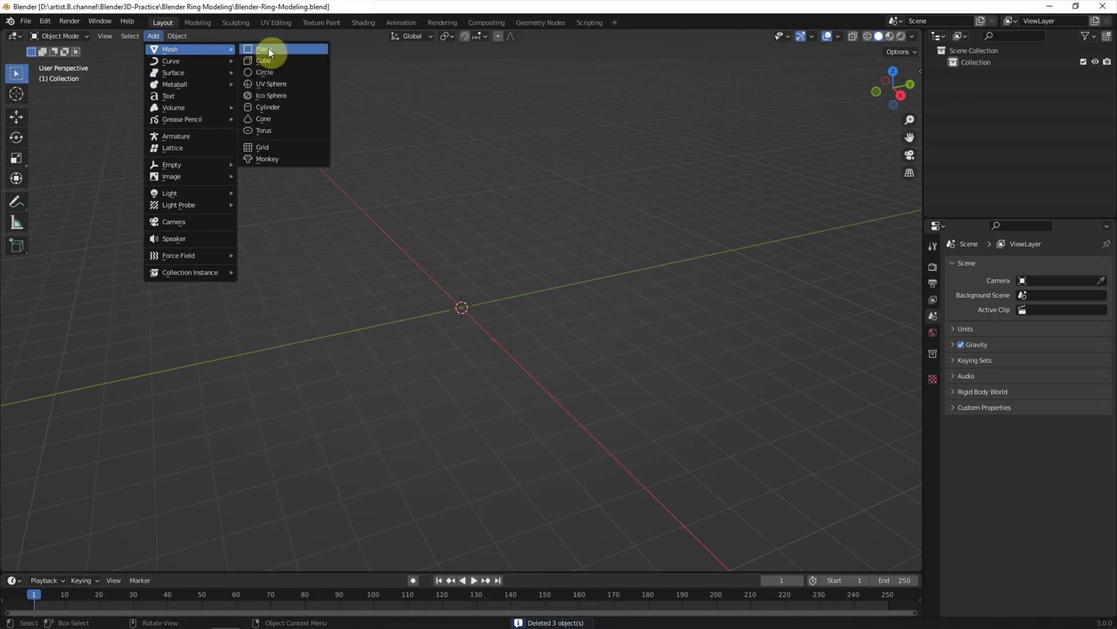
- Add a torus with a 1 m major radius and a 0.25 m minor radius
click(298, 133)
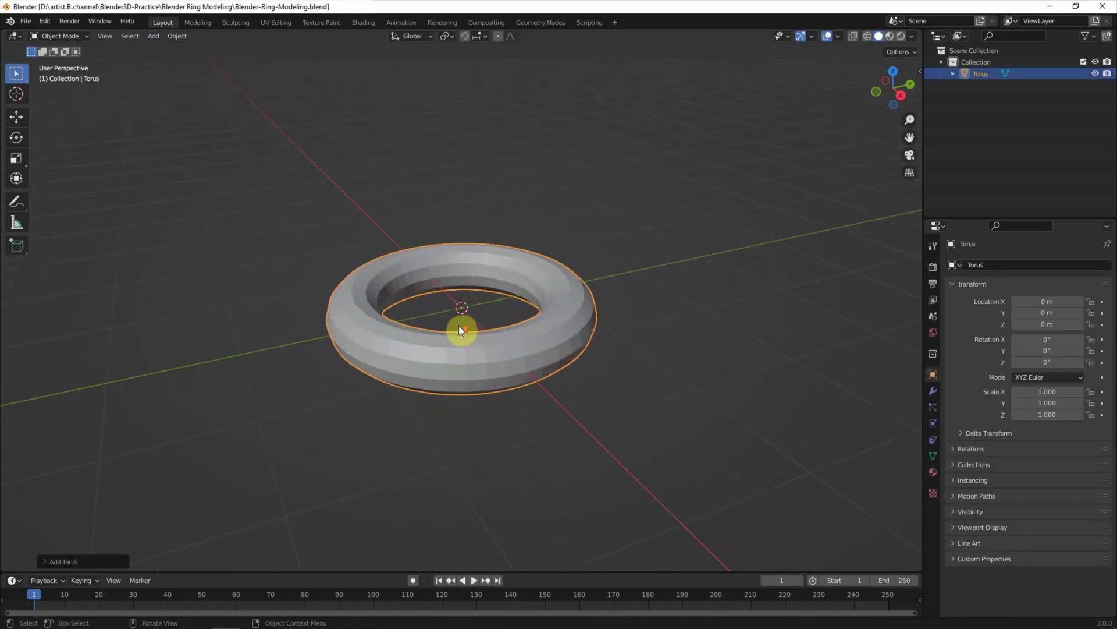
click(64, 562)
mouse_move(150, 443)
mouse_down()
mouse_move(186, 442)
mouse_move(125, 456)
mouse_up()
click(124, 443)
text(1)
key(Return)
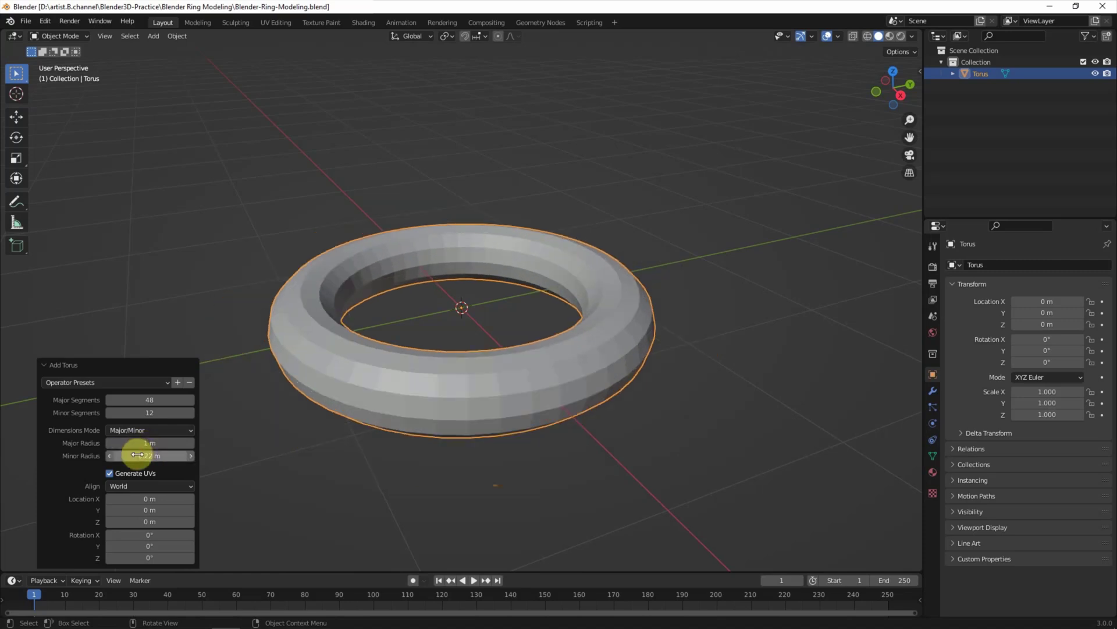
key(Return)
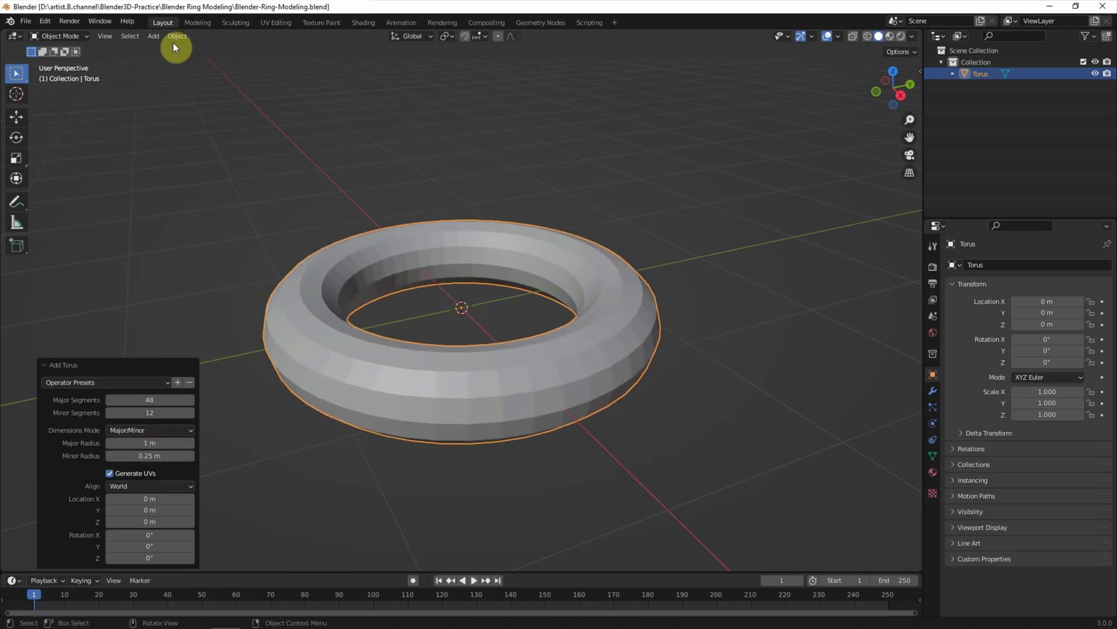
- Shade the torus smooth and enter Edit Mode with all vertices deselected
click(176, 36)
click(227, 280)
click(67, 36)
click(55, 62)
scroll(219, 244, up, 3)
key(alt+a)
- In edge select mode, scale the torus's inner rim edge loops outward
click(111, 36)
click(16, 158)
mouse_move(491, 316)
mouse_down()
mouse_move(506, 319)
mouse_move(491, 302)
mouse_up()
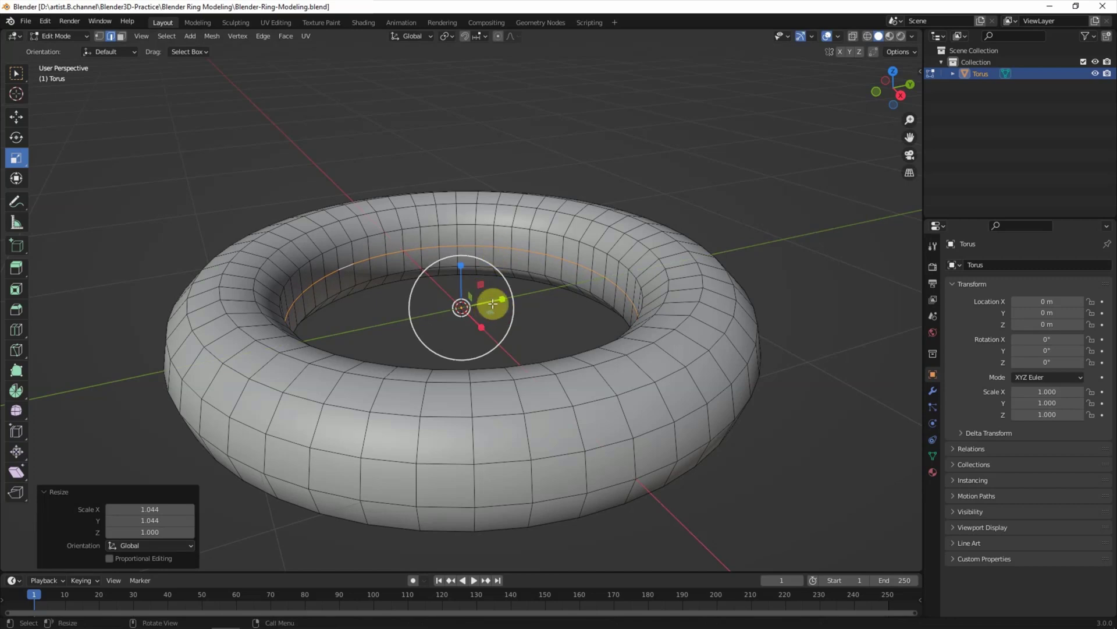
mouse_move(518, 239)
mouse_down()
mouse_move(494, 315)
mouse_move(536, 214)
mouse_up()
alt+click(531, 207)
alt+click(528, 286)
drag(481, 317, 571, 333)
- Scale the outer edge loops to flatten the ring's profile
alt+click(725, 357)
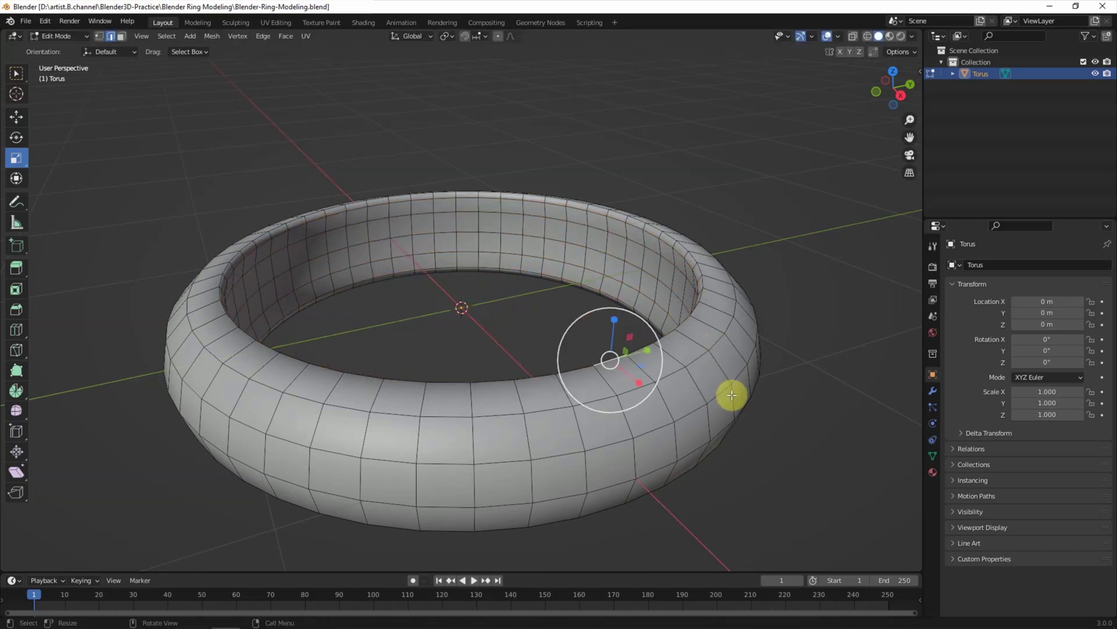
alt+click(694, 412)
alt+click(675, 428)
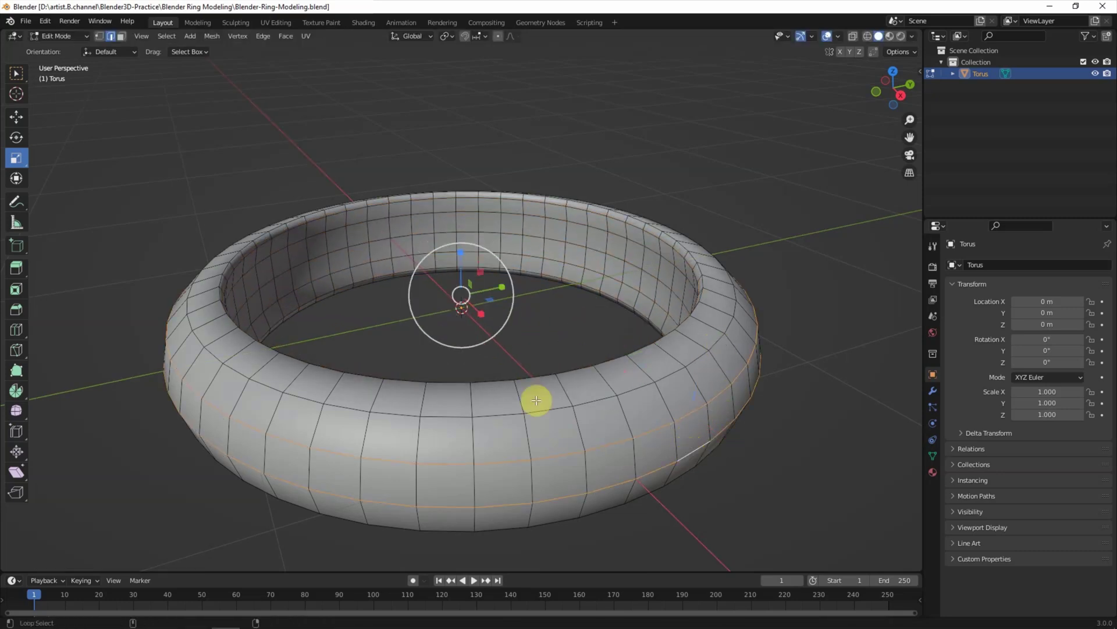
drag(492, 300, 489, 303)
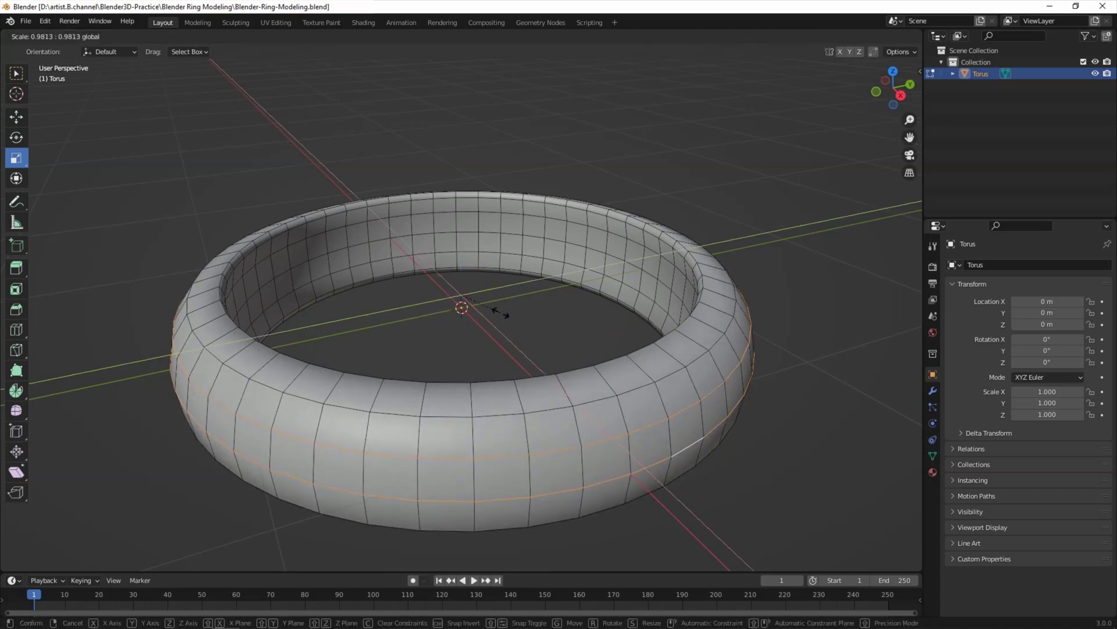
alt+click(577, 337)
- Back in Object Mode, show the wireframe overlay and add a Subdivision modifier
click(64, 35)
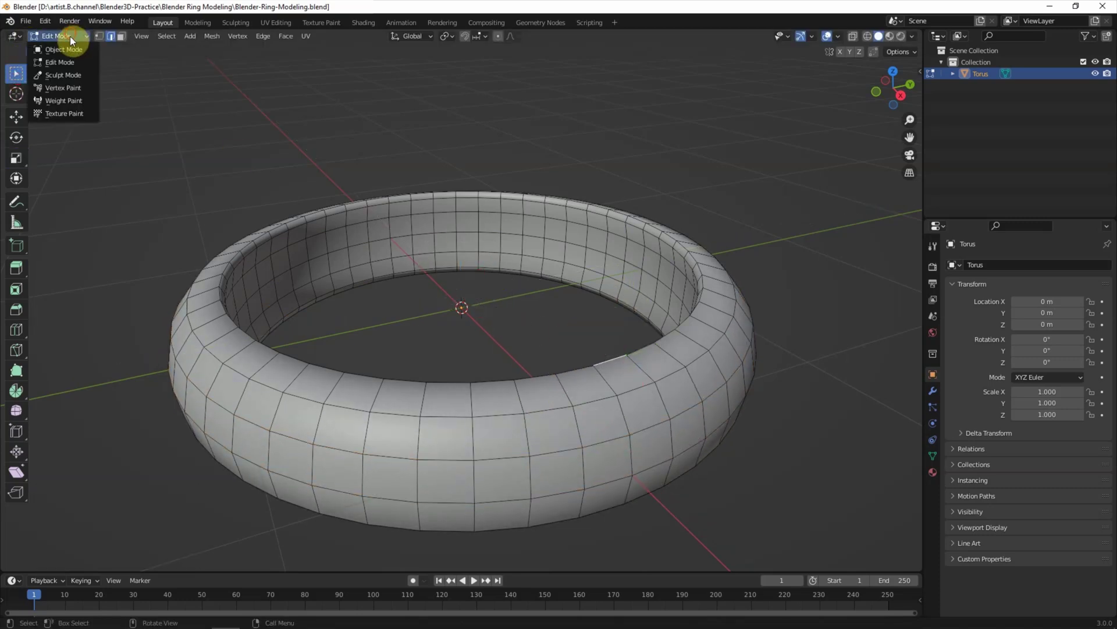
click(838, 36)
click(767, 233)
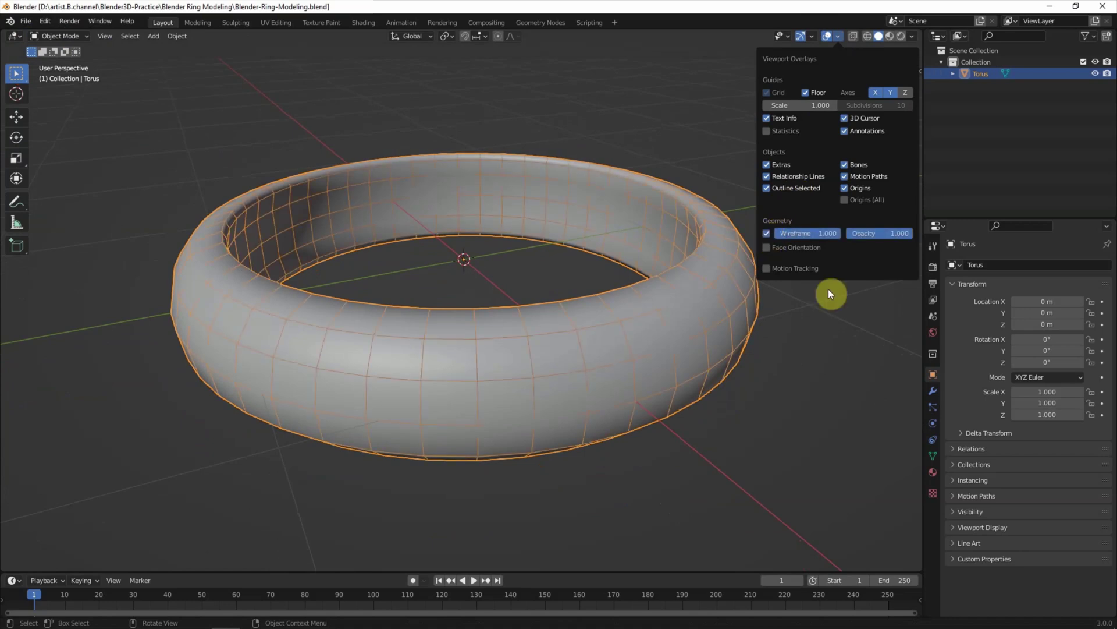
click(892, 366)
click(933, 391)
click(954, 265)
click(951, 435)
mouse_move(796, 394)
middle_down()
mouse_move(735, 393)
mouse_move(724, 411)
middle_up()
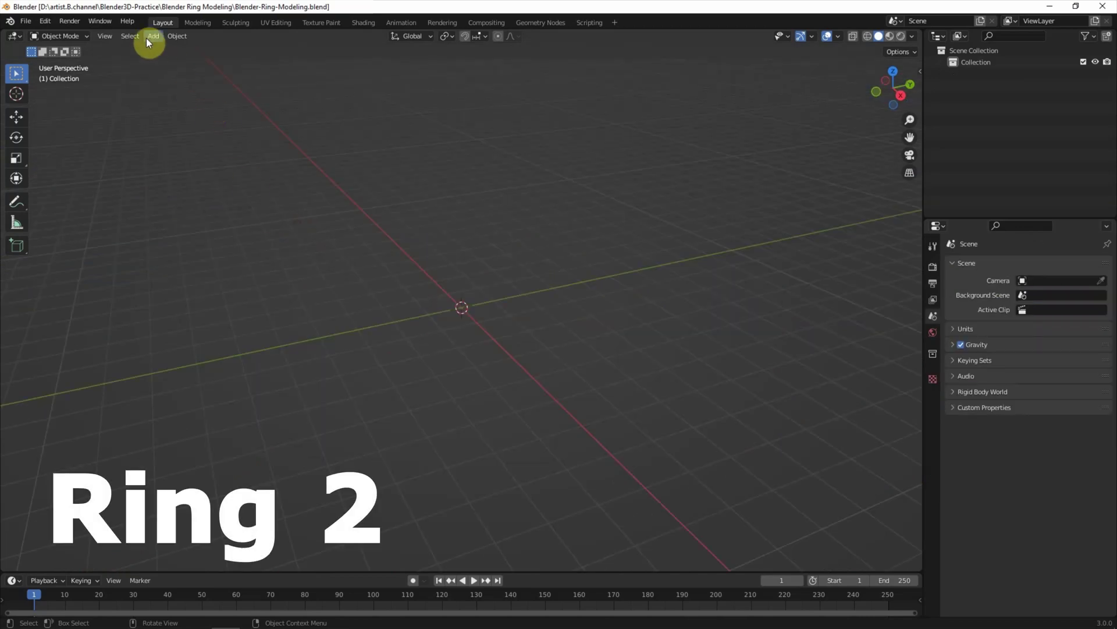
- Add a smooth-shaded UV sphere and squash it flat along Z into a disc
click(153, 37)
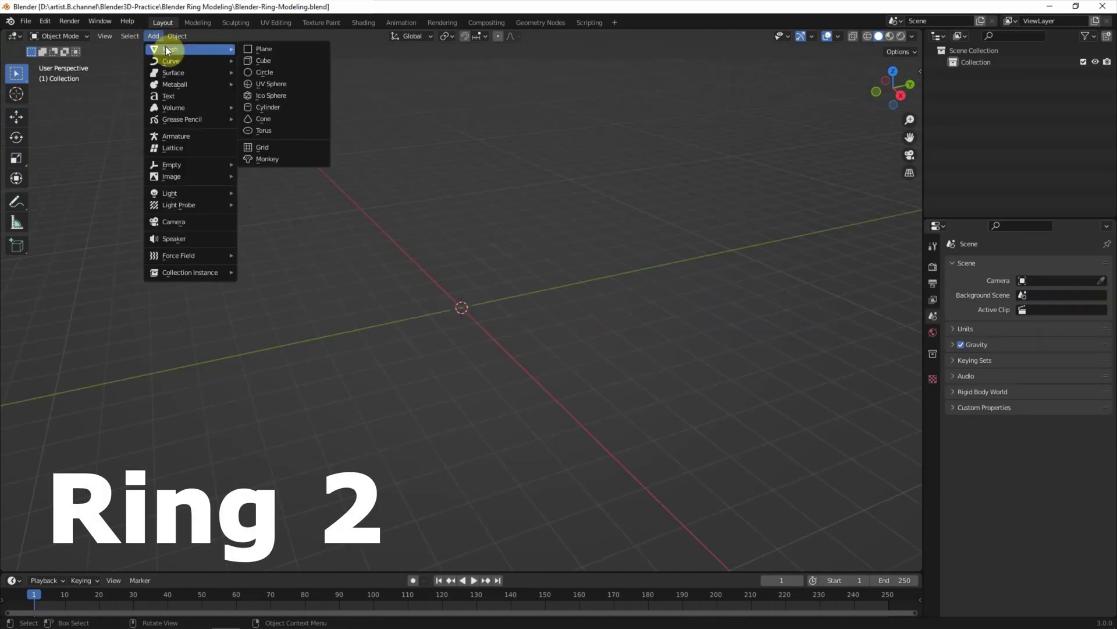
click(306, 83)
scroll(309, 147, up, 1)
scroll(310, 148, up, 1)
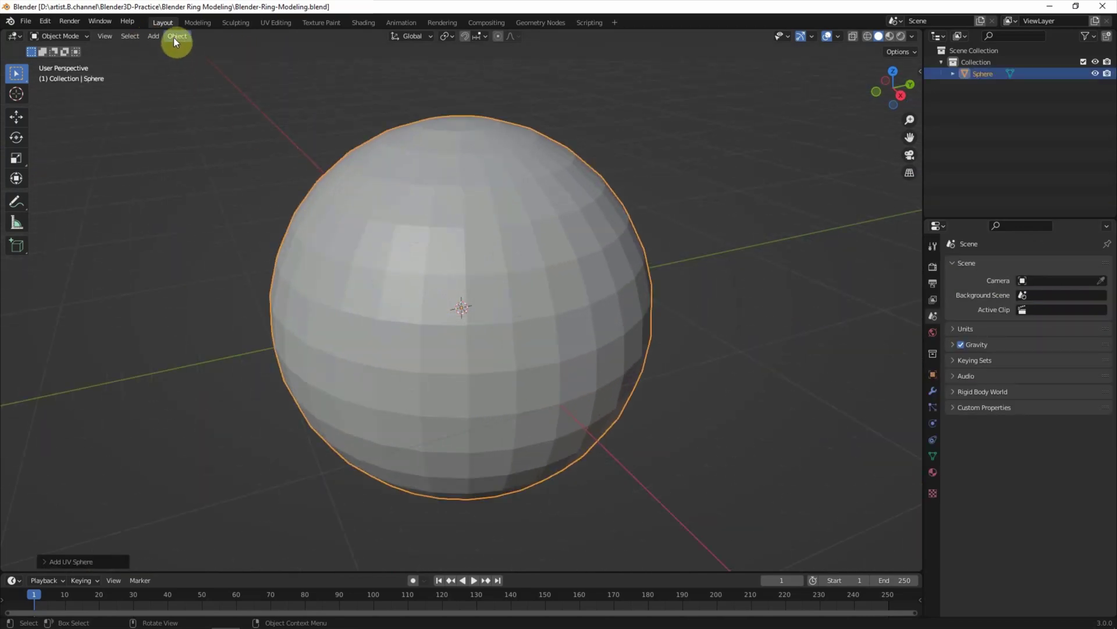
click(177, 36)
click(201, 280)
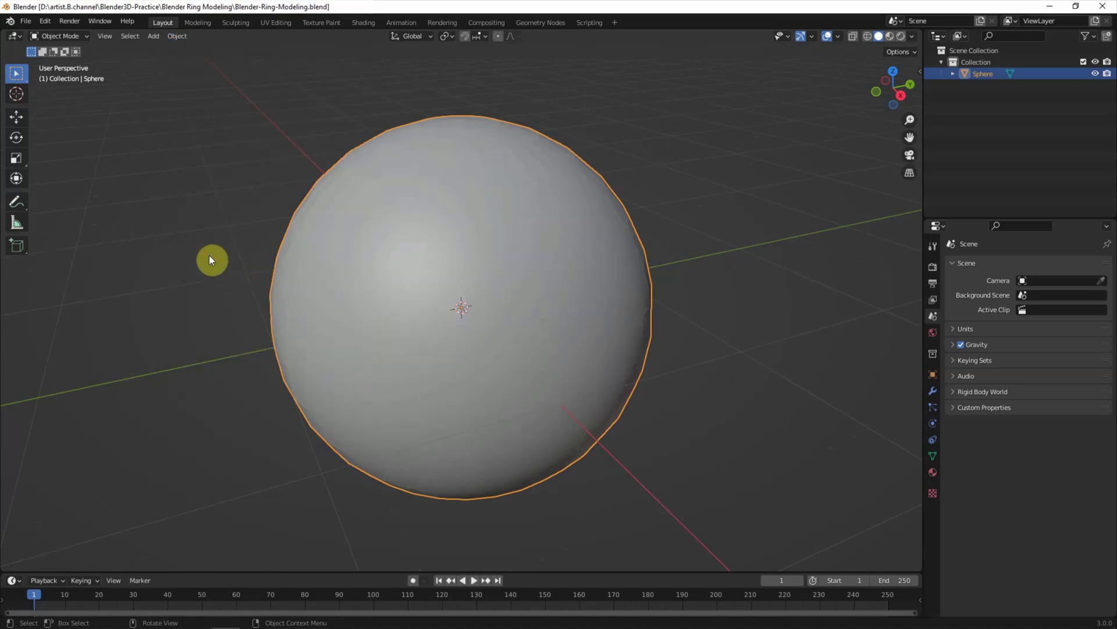
click(16, 166)
drag(461, 265, 461, 294)
- Add a second smooth UV sphere and shrink it slightly so the disc edge shows
click(153, 36)
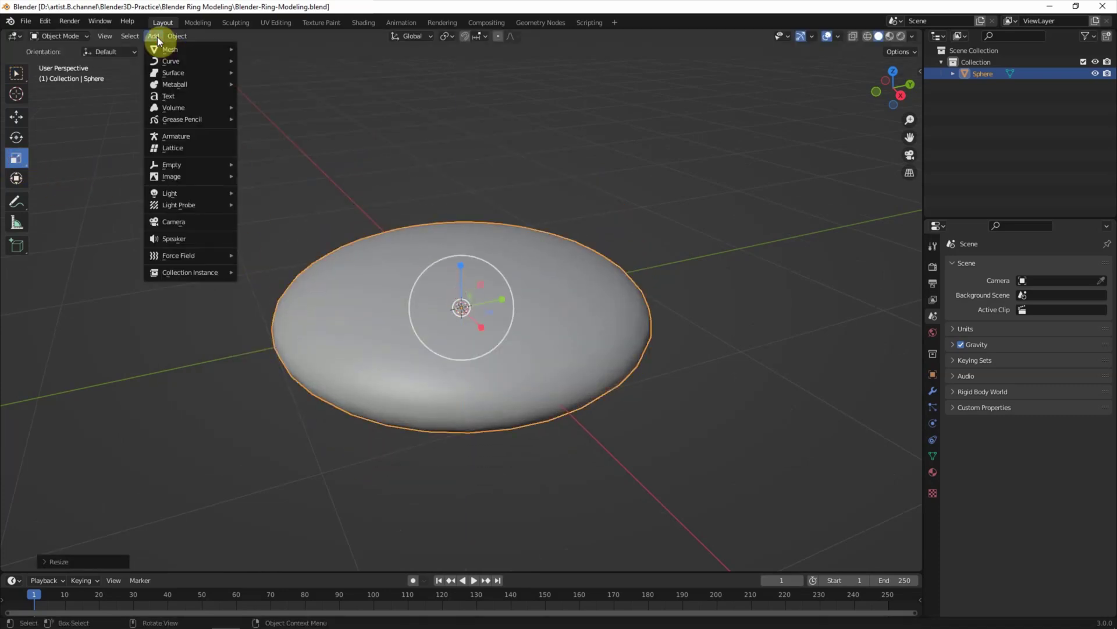
click(291, 83)
click(177, 36)
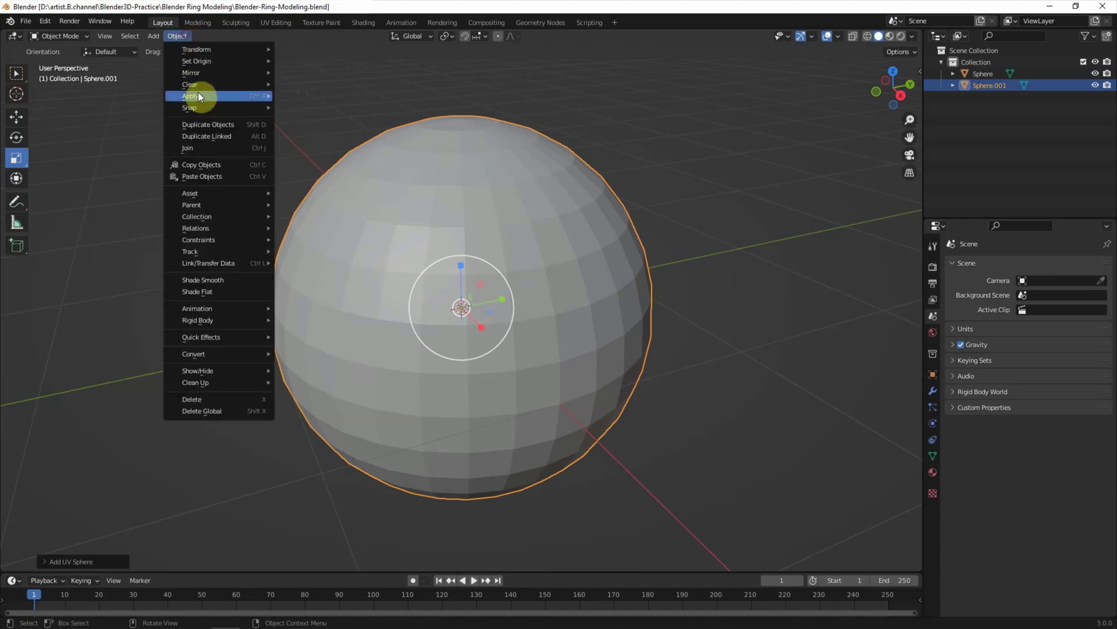
click(221, 280)
key(s)
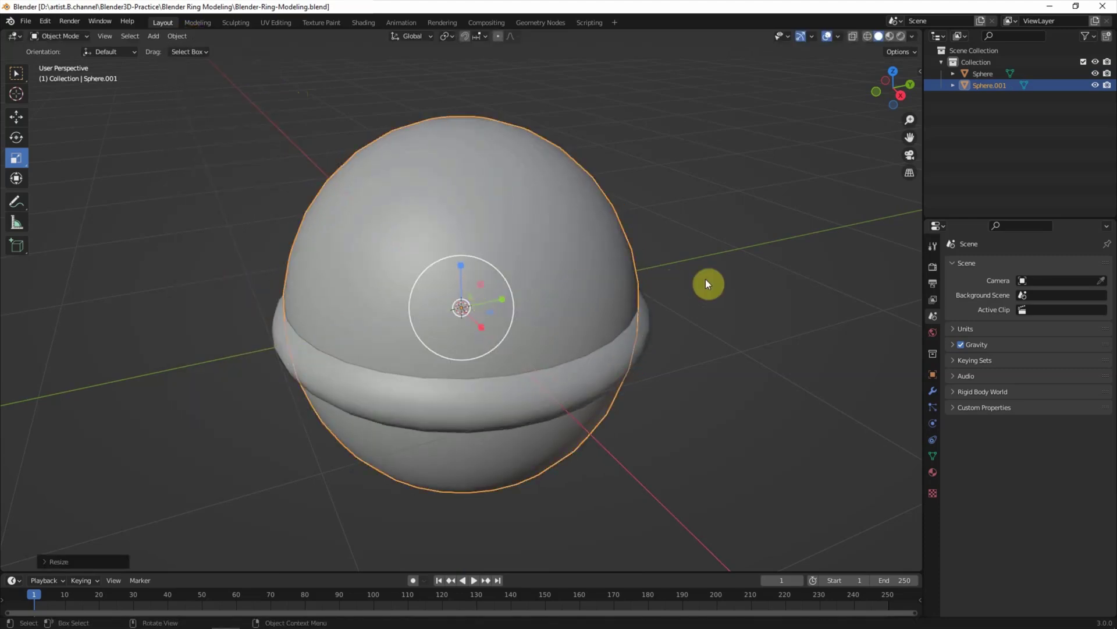
click(984, 74)
- Add a Fast-solver Boolean modifier that subtracts Sphere.001, and hide Sphere.001
click(932, 391)
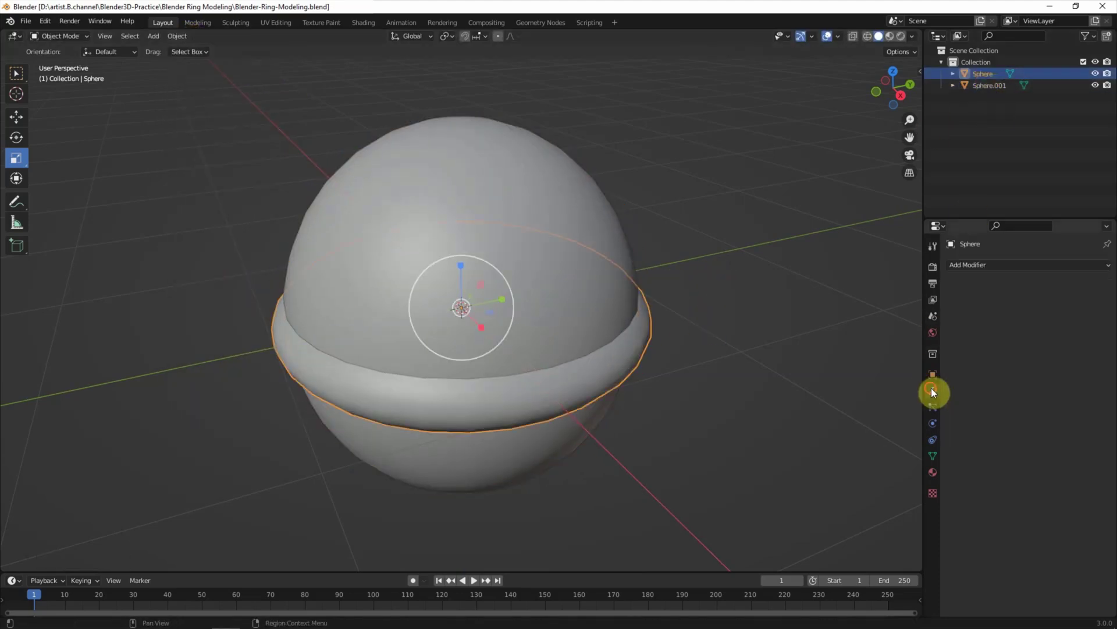
click(975, 264)
click(898, 324)
click(579, 178)
click(1095, 85)
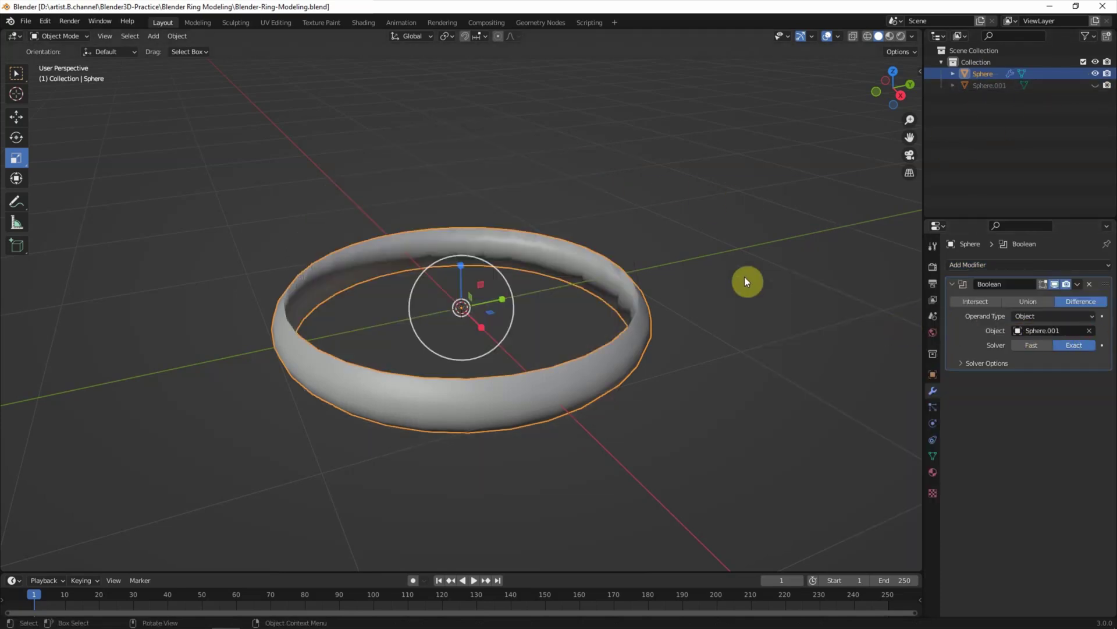
click(1033, 346)
- Show the wireframe overlay and orbit around the ring
click(838, 36)
click(766, 232)
click(721, 317)
middle_drag(682, 344, 792, 324)
scroll(791, 324, up, 1)
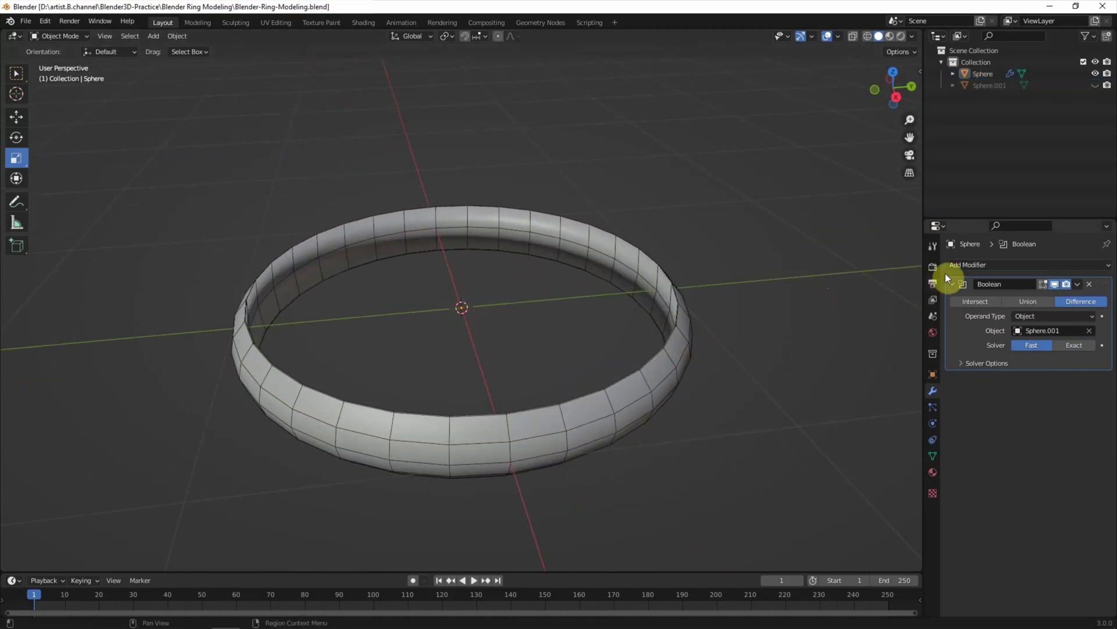
- Add a Bevel modifier and a Subdivision modifier at viewport level 2
click(960, 266)
click(899, 306)
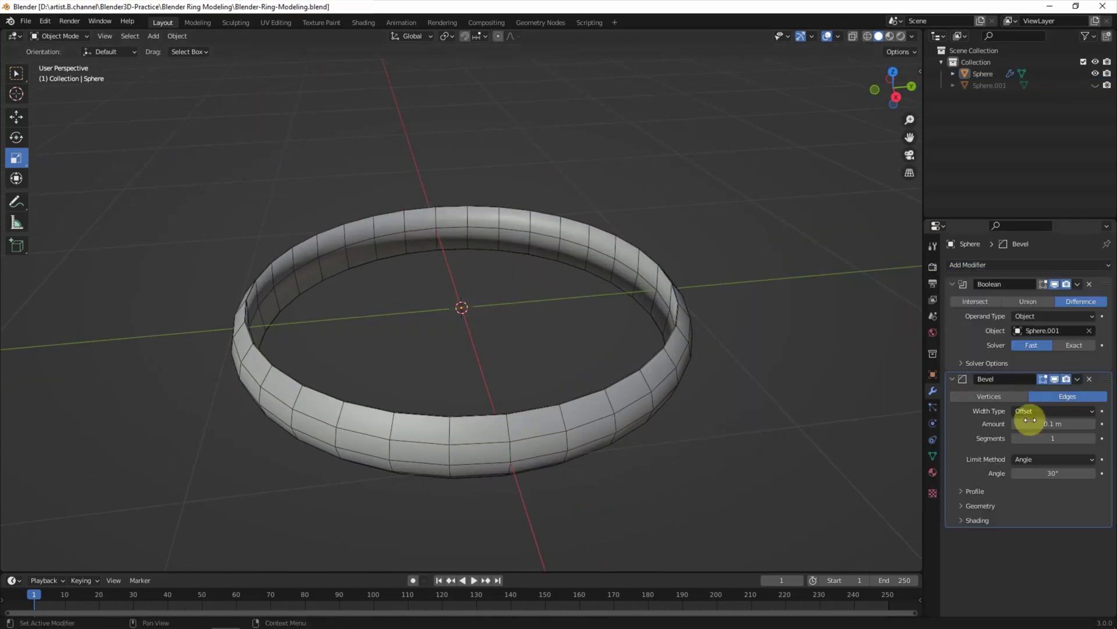
click(953, 378)
click(953, 284)
click(966, 265)
click(915, 475)
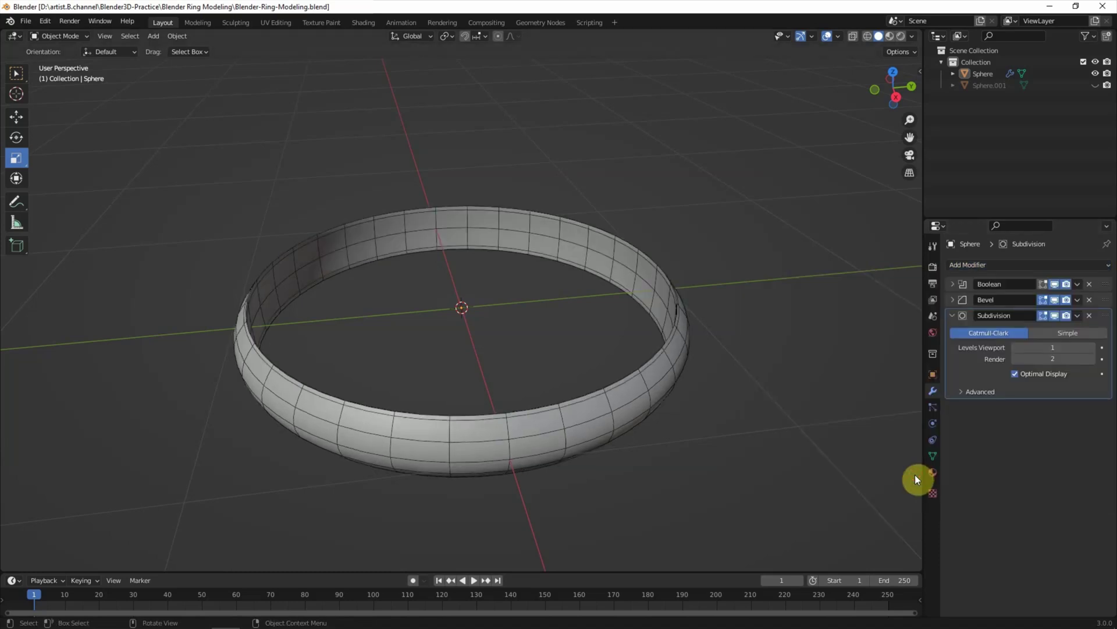
click(1088, 349)
scroll(740, 387, up, 2)
middle_drag(741, 387, 871, 200)
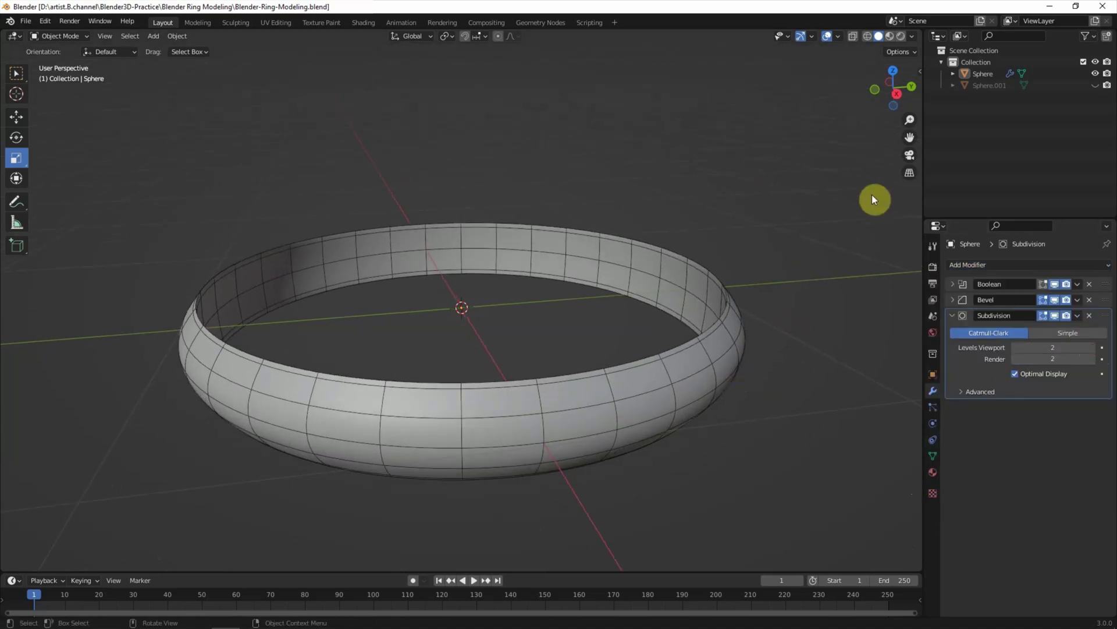
- Scale the ring up to make the band taller and thicker
click(984, 74)
drag(457, 270, 462, 261)
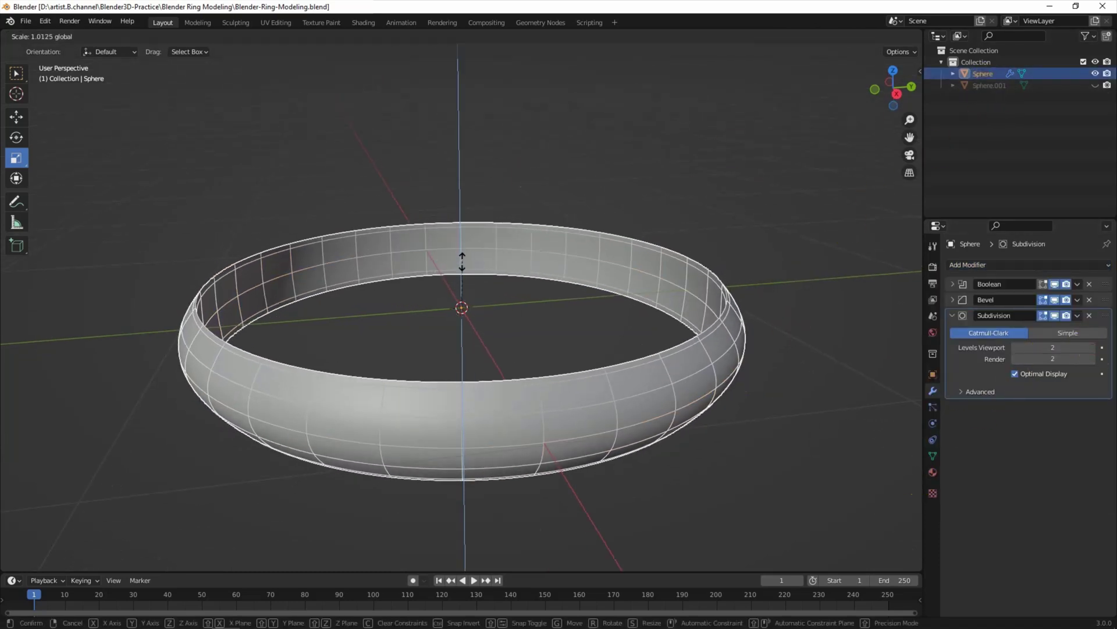
drag(487, 315, 537, 160)
click(536, 161)
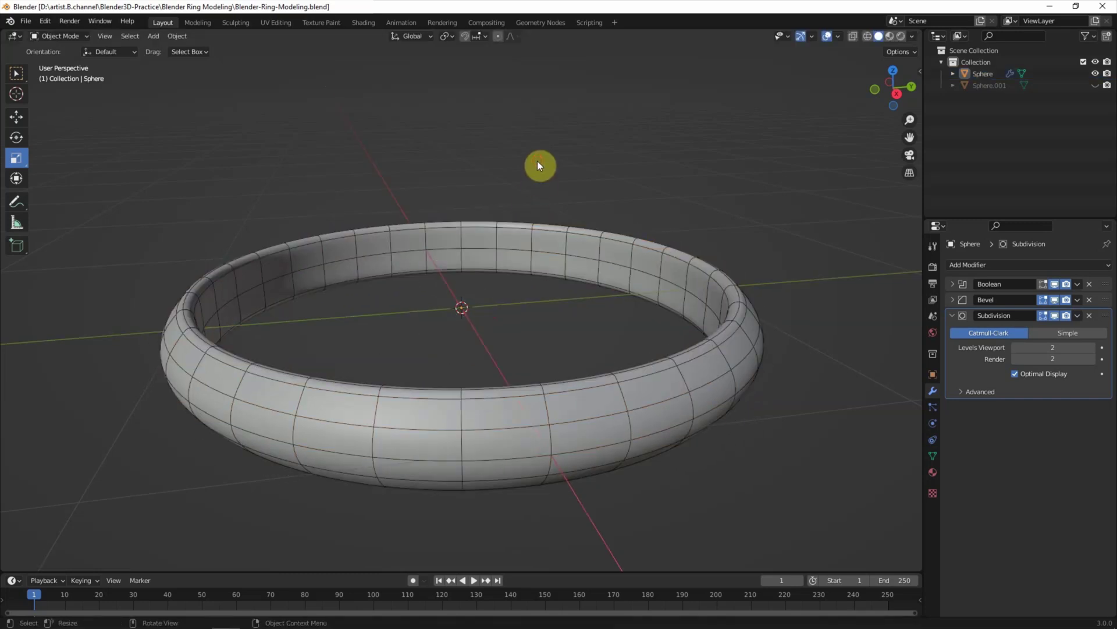
- Briefly unhide Sphere.001 to resize it, then hide it again
click(1096, 85)
click(584, 279)
drag(489, 313, 492, 316)
click(1096, 85)
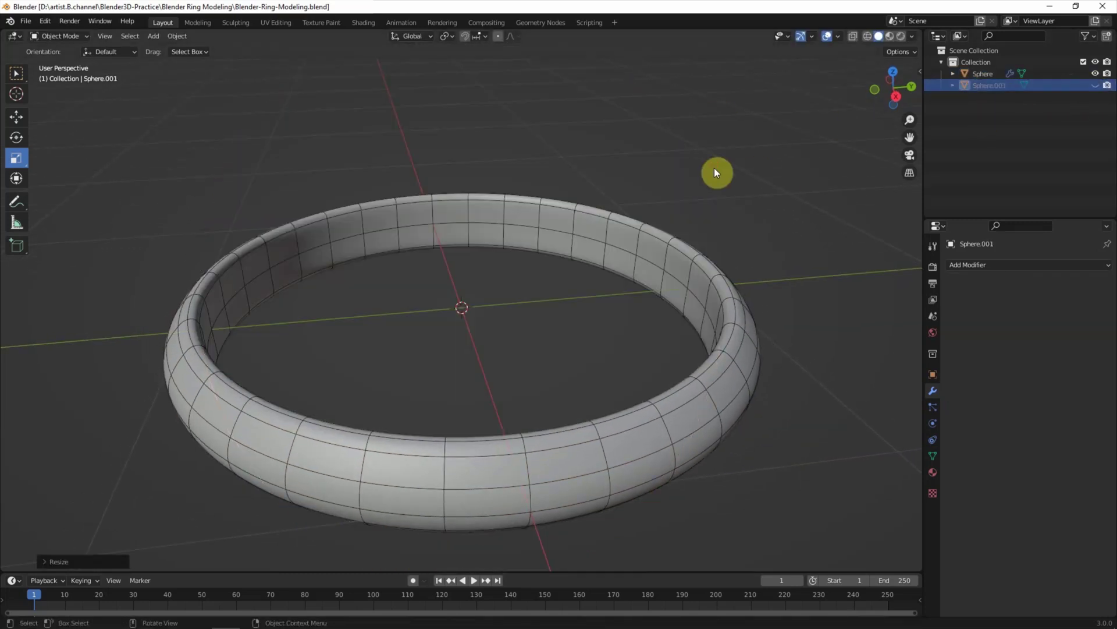
shift+middle_drag(716, 169, 708, 113)
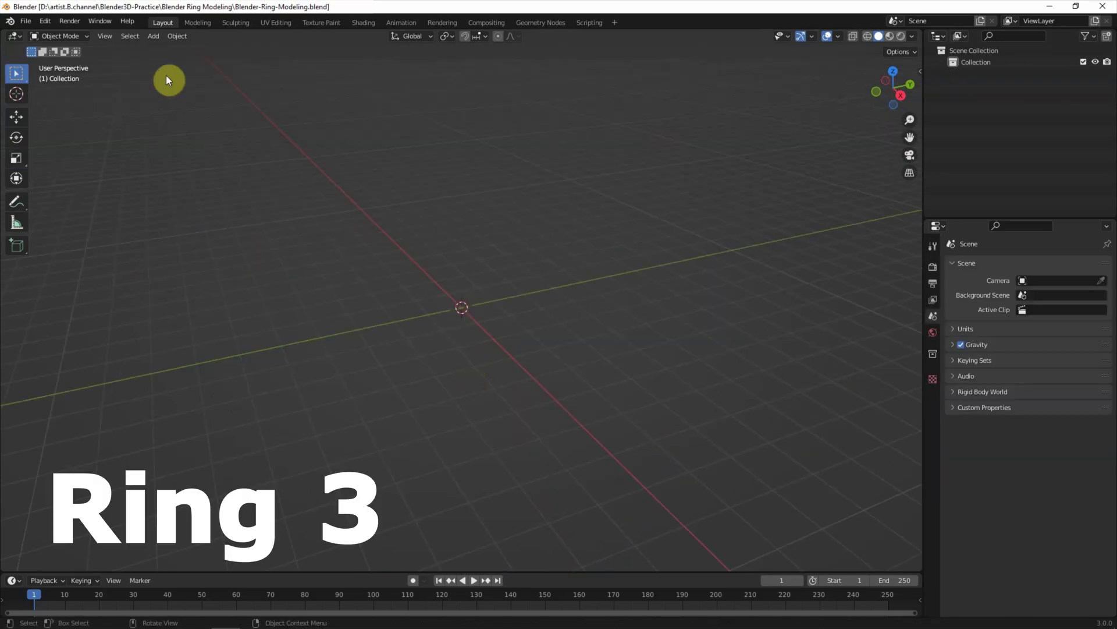
click(153, 36)
mouse_move(172, 49)
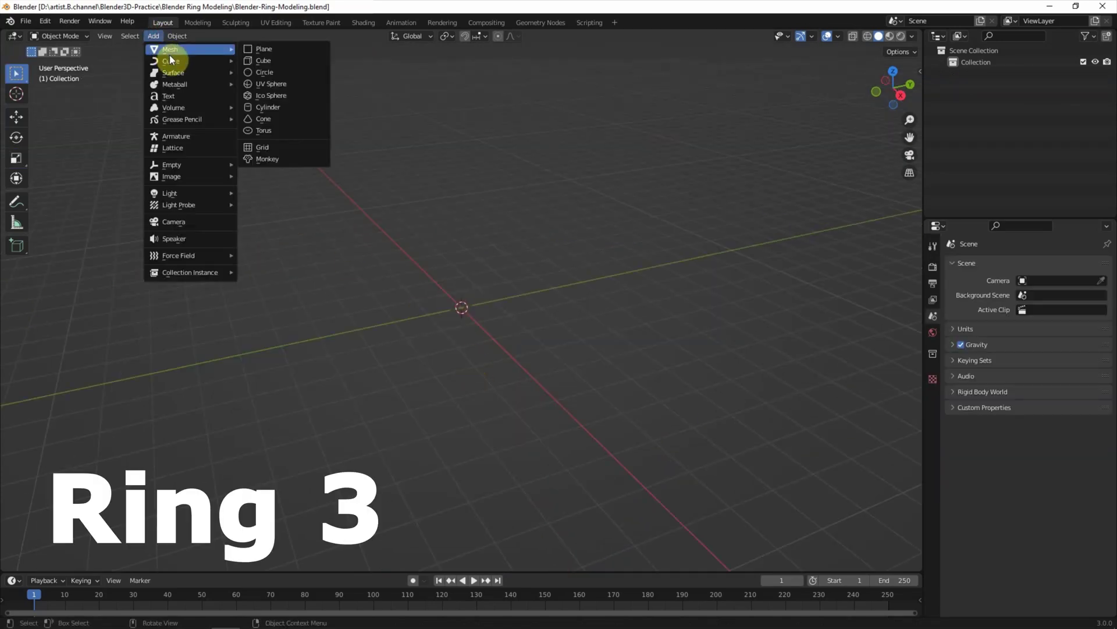
- Add a Bezier circle and set its geometry bevel depth to about 0.07 m
click(282, 74)
scroll(455, 316, up, 4)
scroll(456, 317, up, 5)
scroll(455, 319, up, 2)
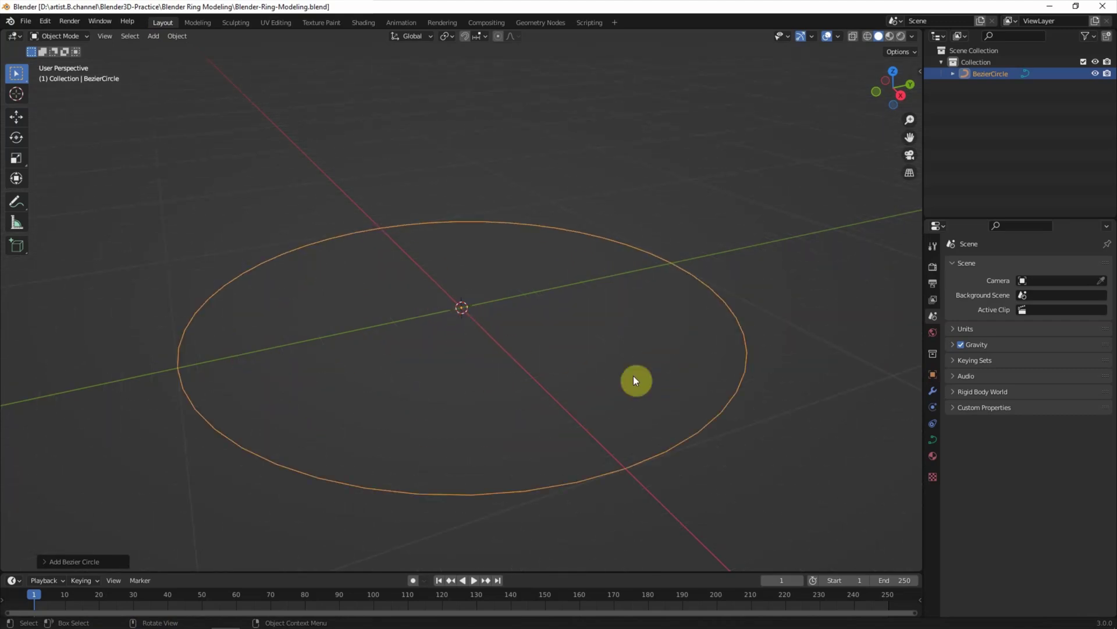
click(933, 441)
click(993, 458)
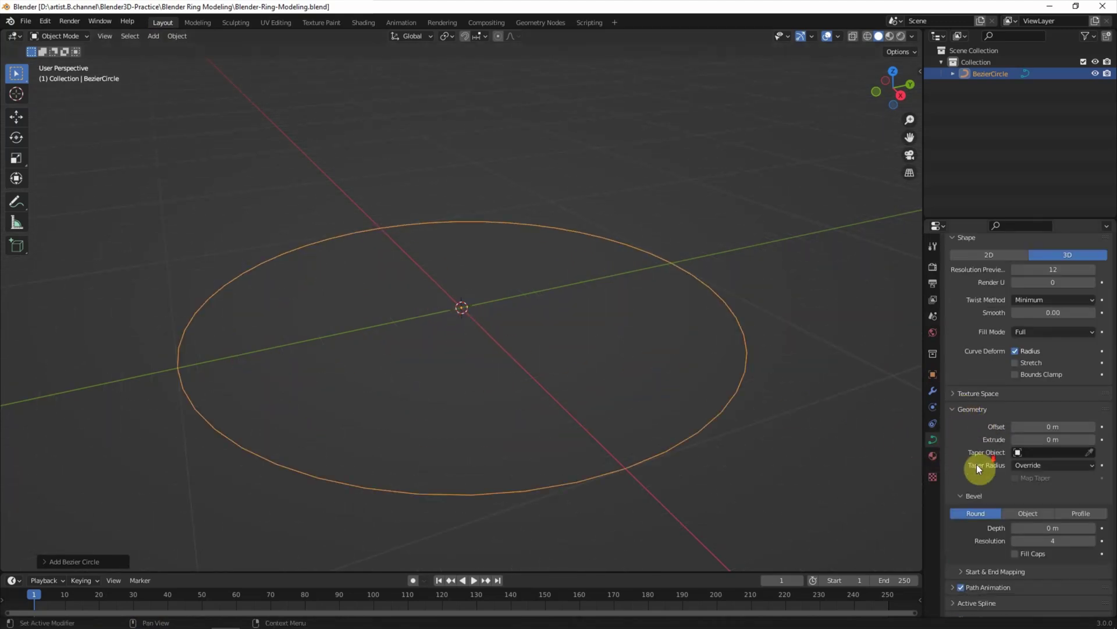
scroll(972, 461, down, 3)
drag(1076, 503, 909, 466)
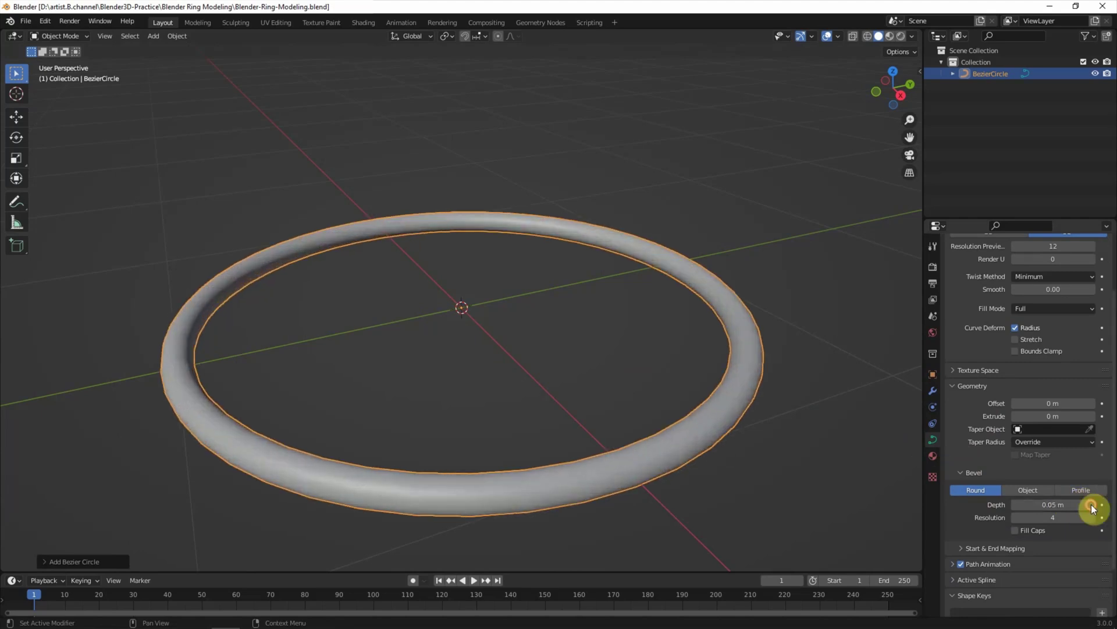
middle_drag(909, 467, 826, 430)
- Show the wireframe, raise the bevel depth to 0.12 m, and switch to a custom profile
click(838, 36)
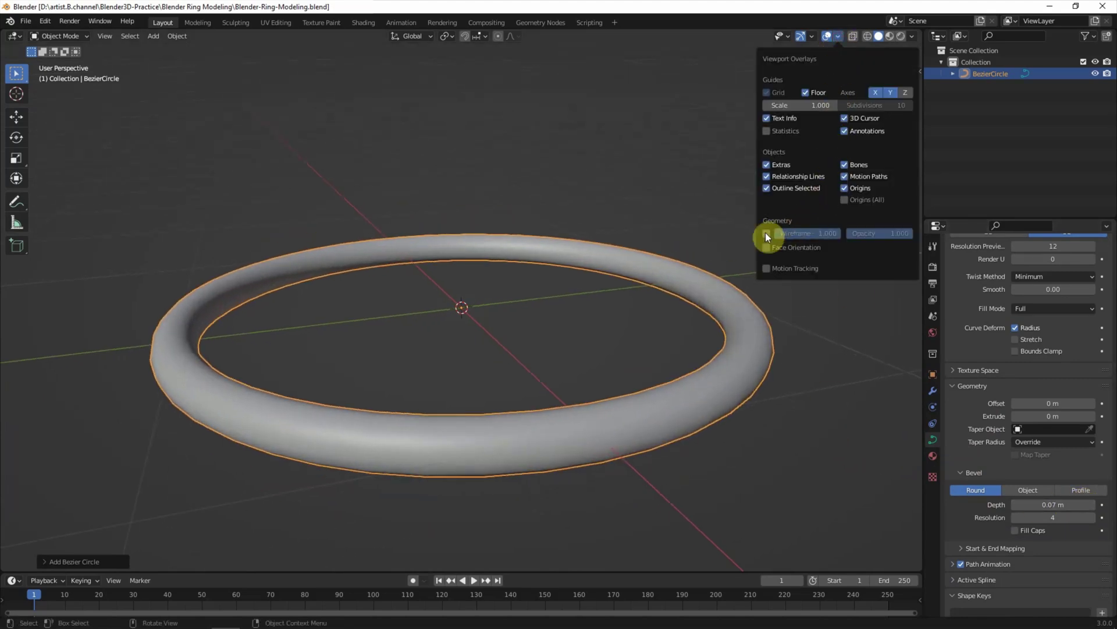
click(767, 235)
drag(1085, 506, 1021, 504)
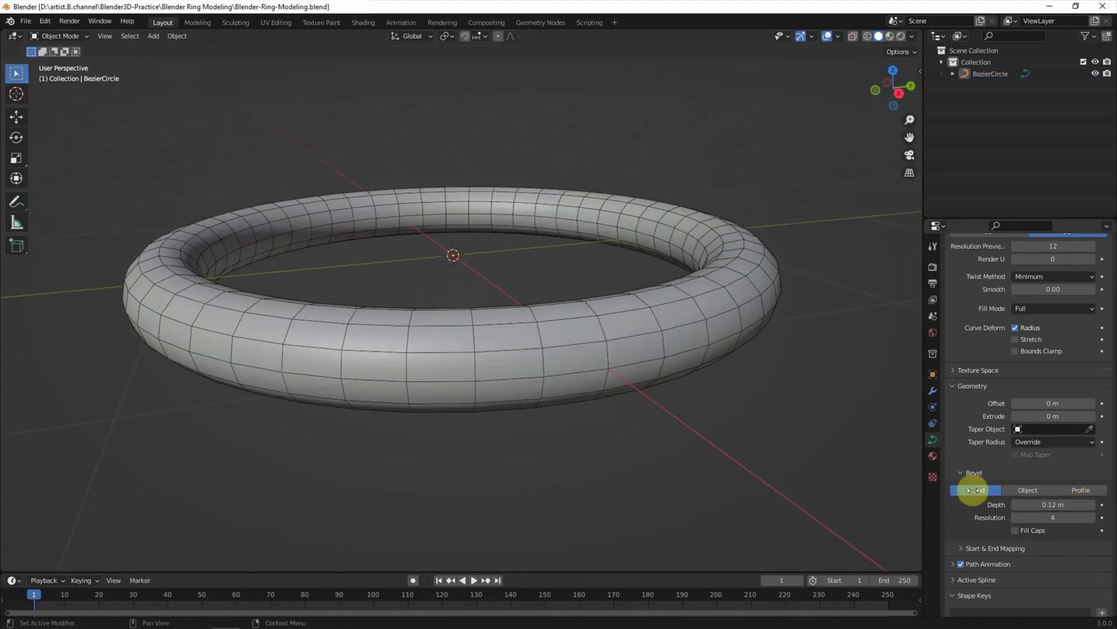
middle_drag(757, 361, 735, 398)
click(1075, 491)
scroll(1043, 469, down, 5)
- Reshape the bevel profile curve with an added point to form a stepped rim
mouse_move(1018, 431)
mouse_down()
mouse_move(1023, 423)
mouse_move(1007, 437)
mouse_up()
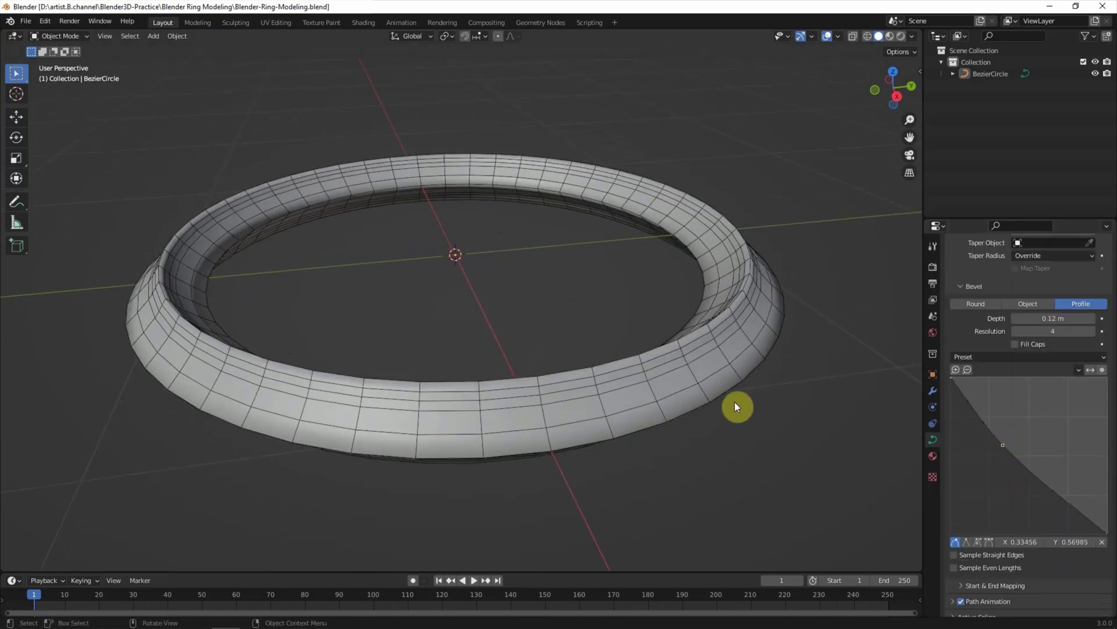
middle_drag(731, 411, 728, 372)
drag(955, 456, 1026, 399)
click(1065, 440)
mouse_move(1065, 440)
mouse_down()
mouse_move(1066, 470)
mouse_move(1042, 397)
mouse_up()
middle_drag(756, 360, 782, 420)
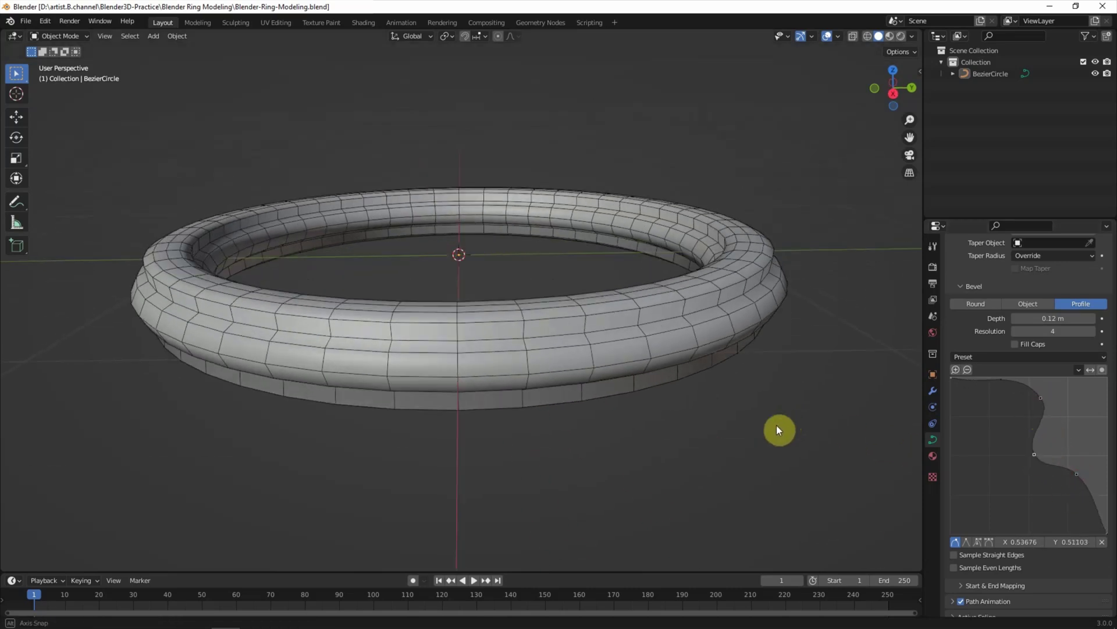
- Add a Subdivision modifier to smooth the grooved ring
click(933, 391)
click(973, 264)
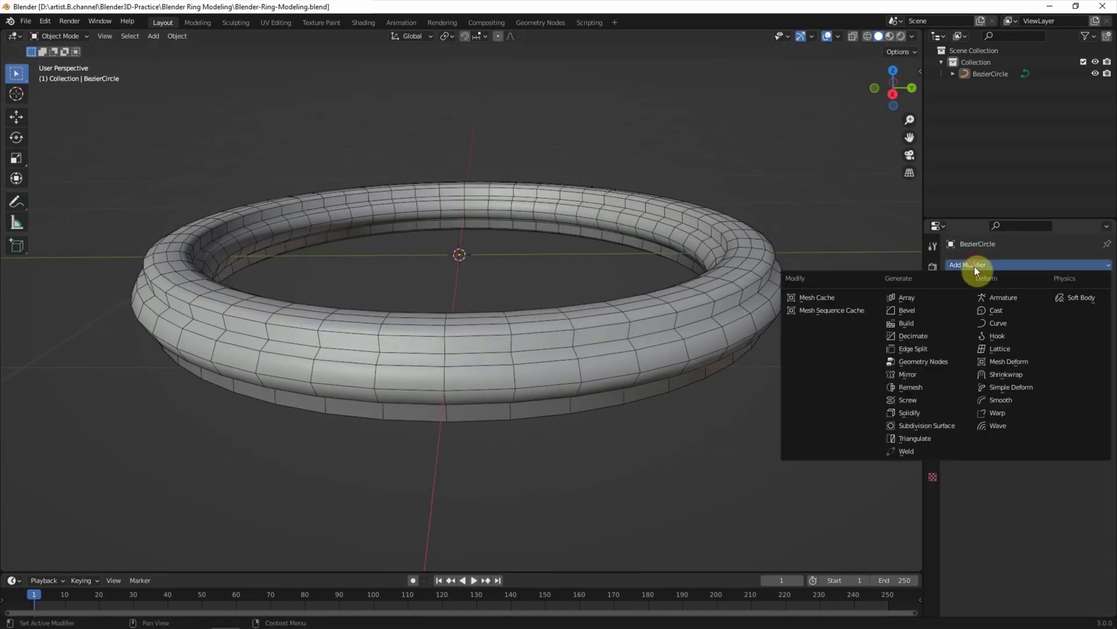
click(943, 424)
middle_drag(811, 393, 801, 403)
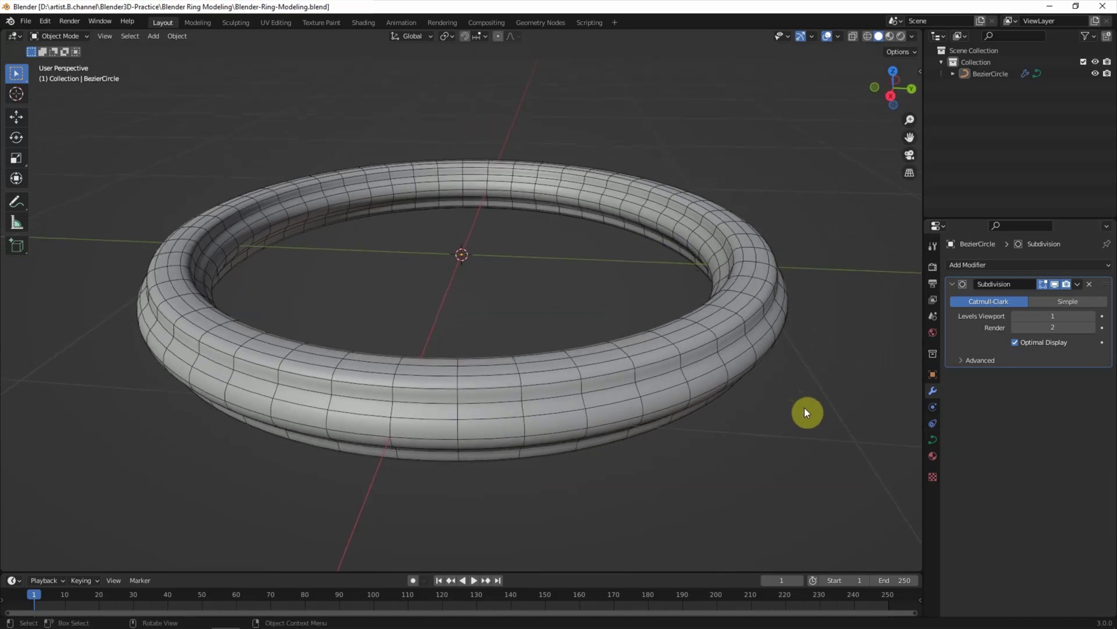
click(153, 36)
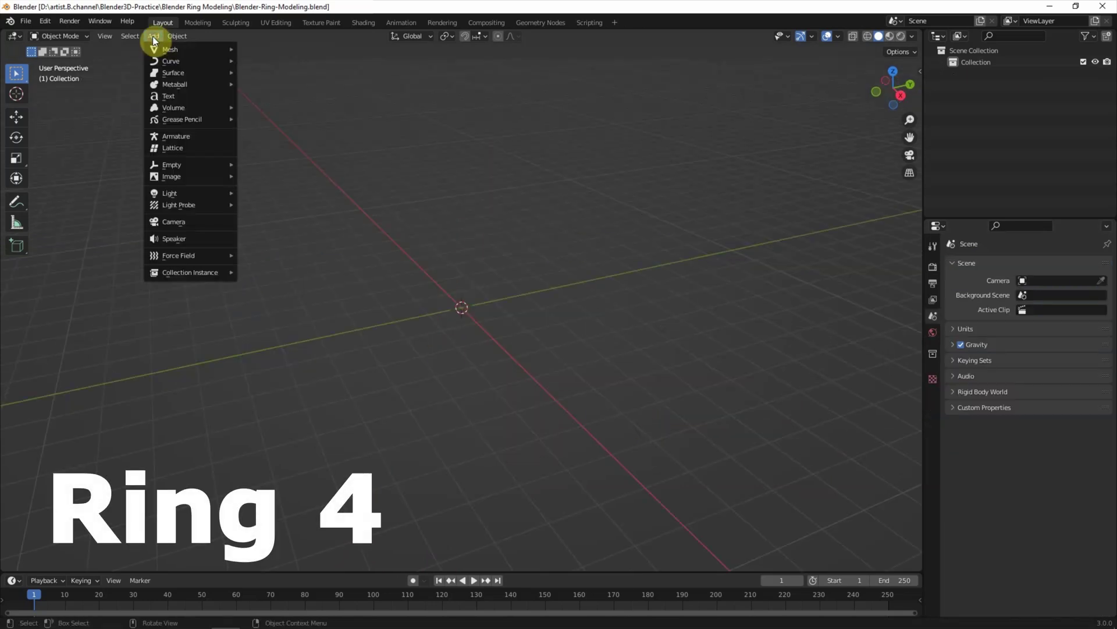
- Add a Bezier curve to the empty scene and enter its Edit Mode
click(265, 60)
click(893, 71)
scroll(440, 313, up, 4)
scroll(440, 313, up, 3)
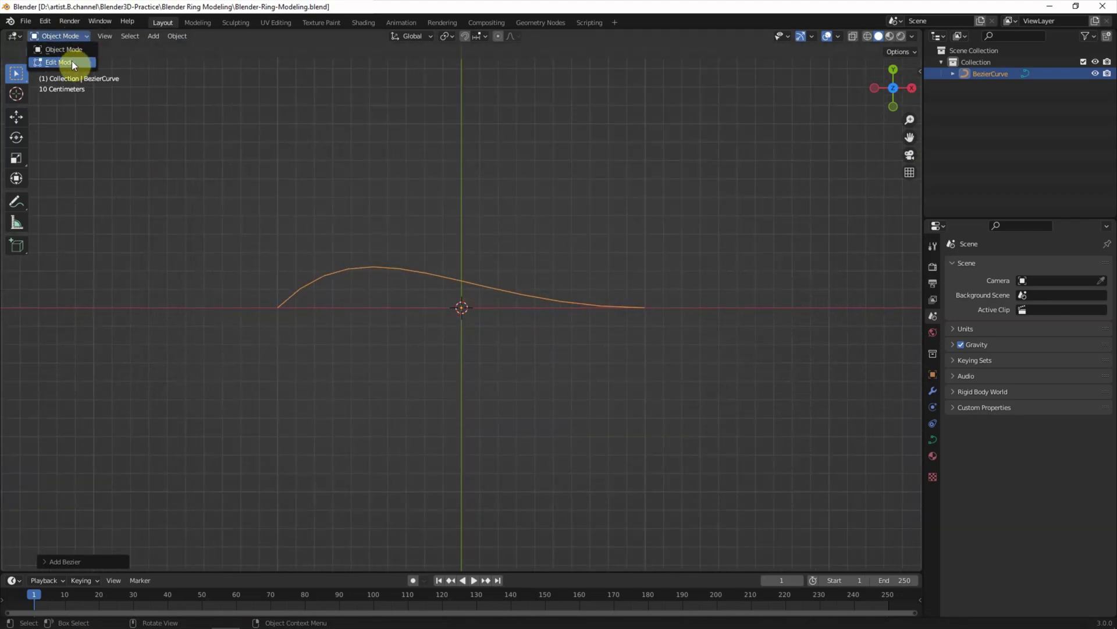
click(72, 62)
- Shorten the left point's handle, reposition the point and rotate its handle
key(s)
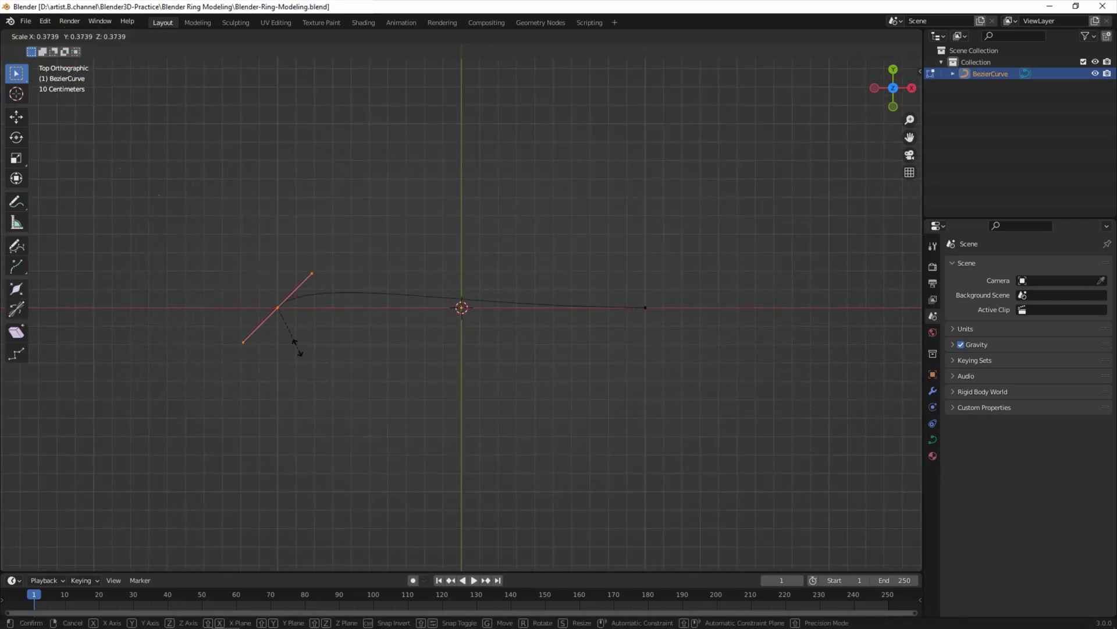
click(294, 341)
key(g)
click(304, 307)
key(r)
click(449, 369)
- Shorten the right point's handle, move it to the left side and turn its handle vertical
click(645, 307)
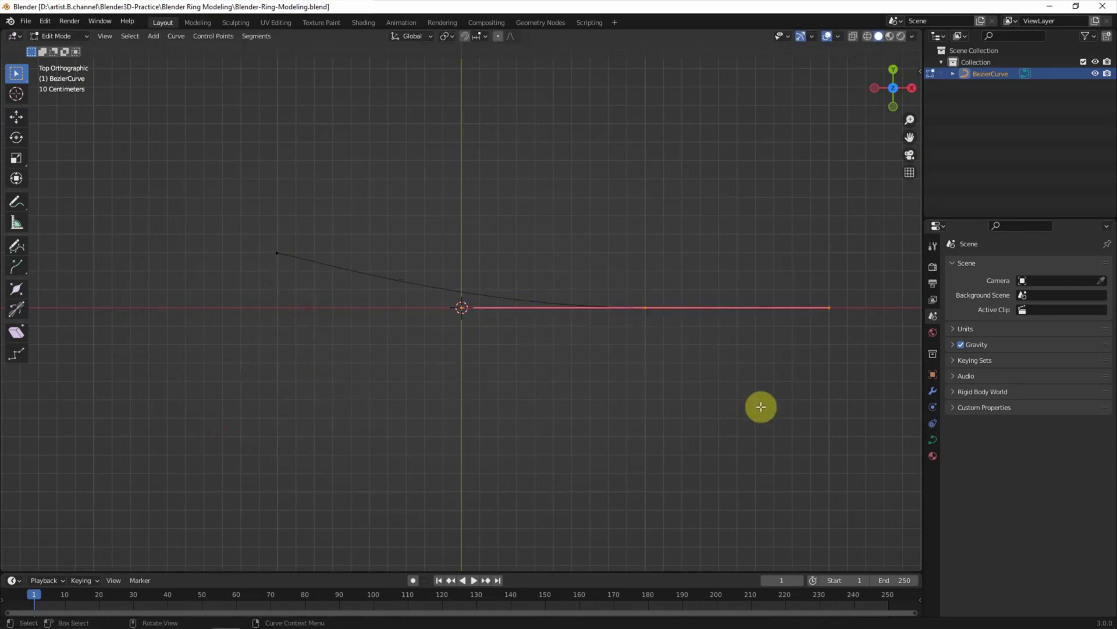
key(s)
click(639, 333)
key(g)
click(291, 340)
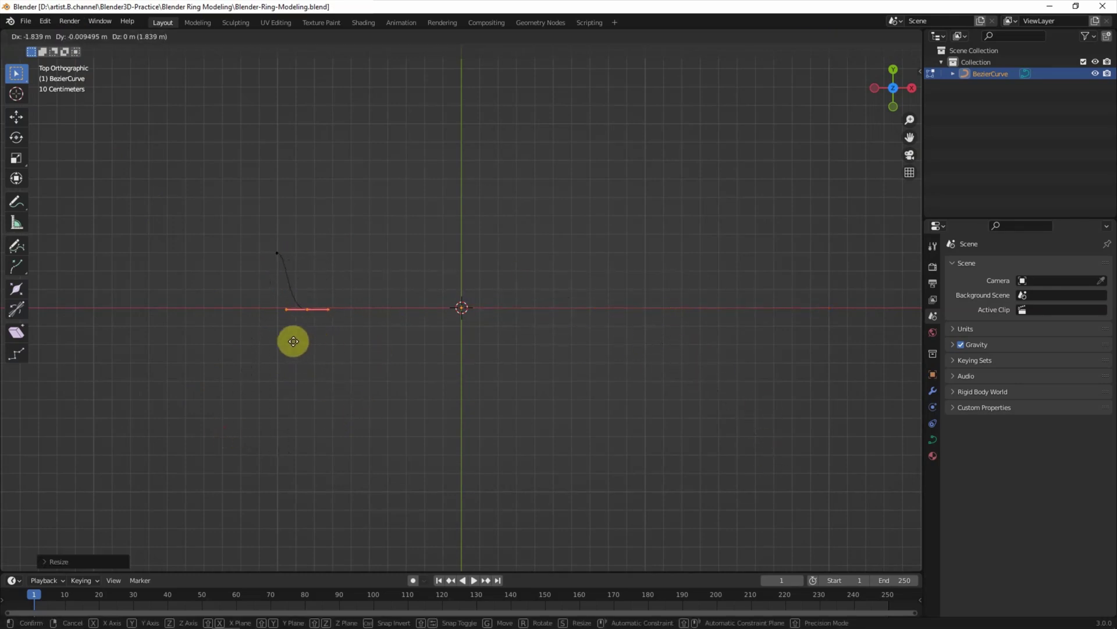
key(r)
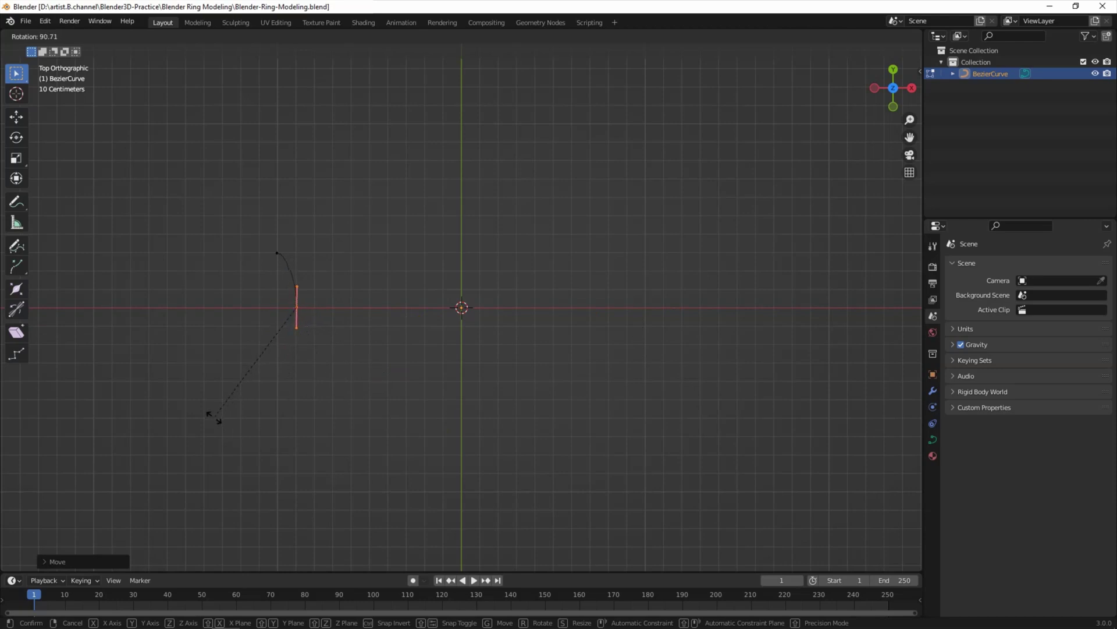
click(210, 443)
- Extrude a new point below the curve, rotating and shortening its handle
key(e)
click(198, 472)
key(r)
click(261, 451)
key(s)
click(253, 410)
- Extrude another point at the left, rotating and resizing its handle
key(e)
click(375, 389)
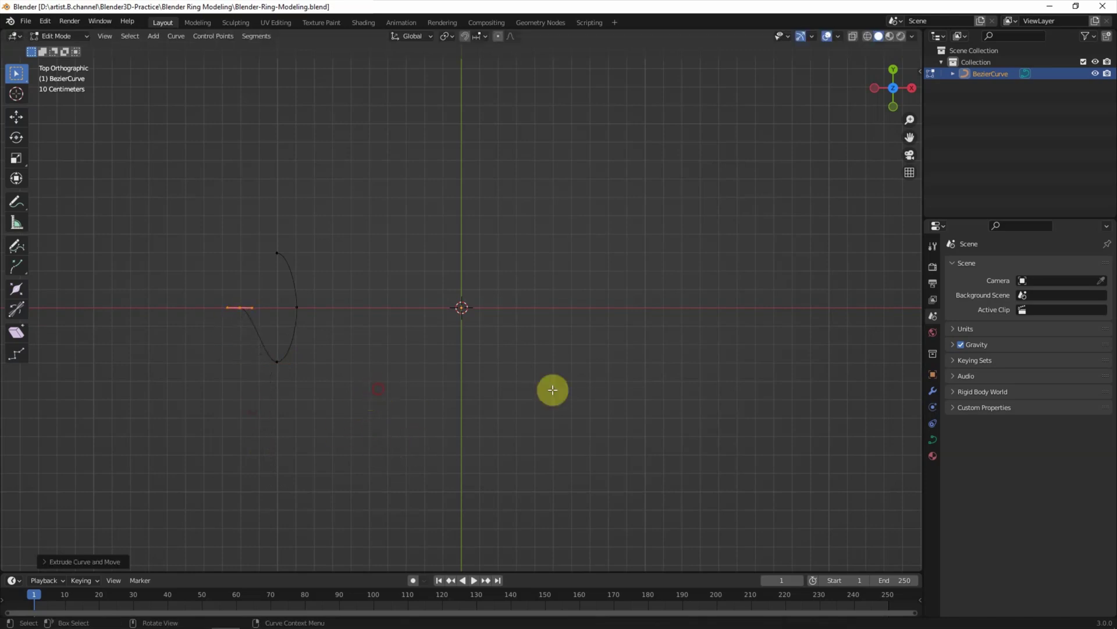
key(r)
click(199, 474)
key(s)
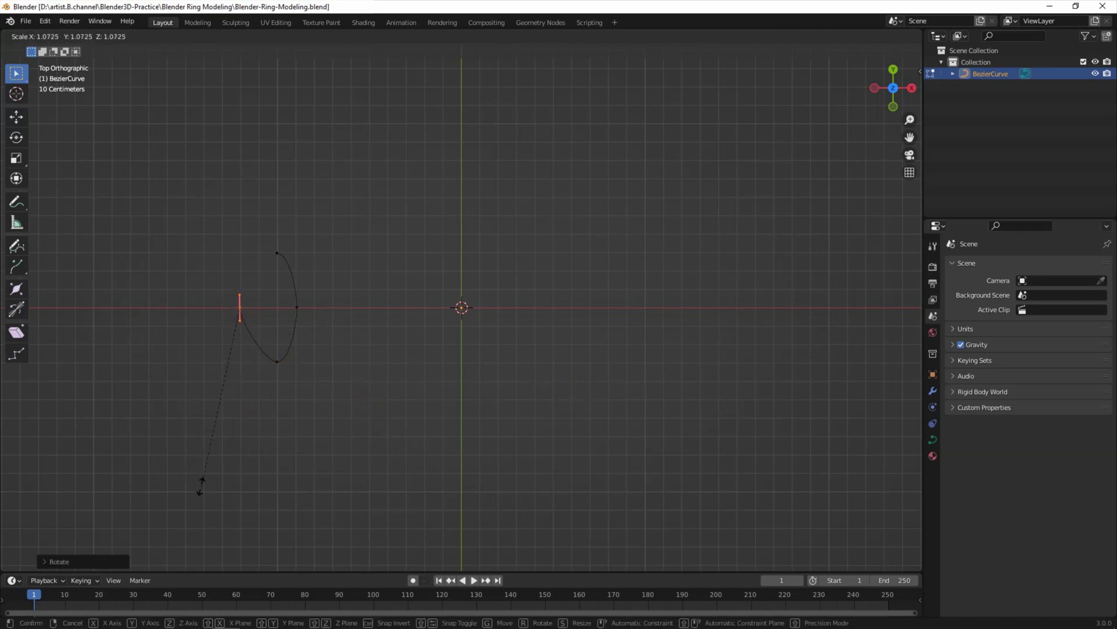
click(170, 210)
- Join the two end points with Make Segment to close the oval, then return to Object Mode
drag(204, 209, 274, 312)
click(212, 36)
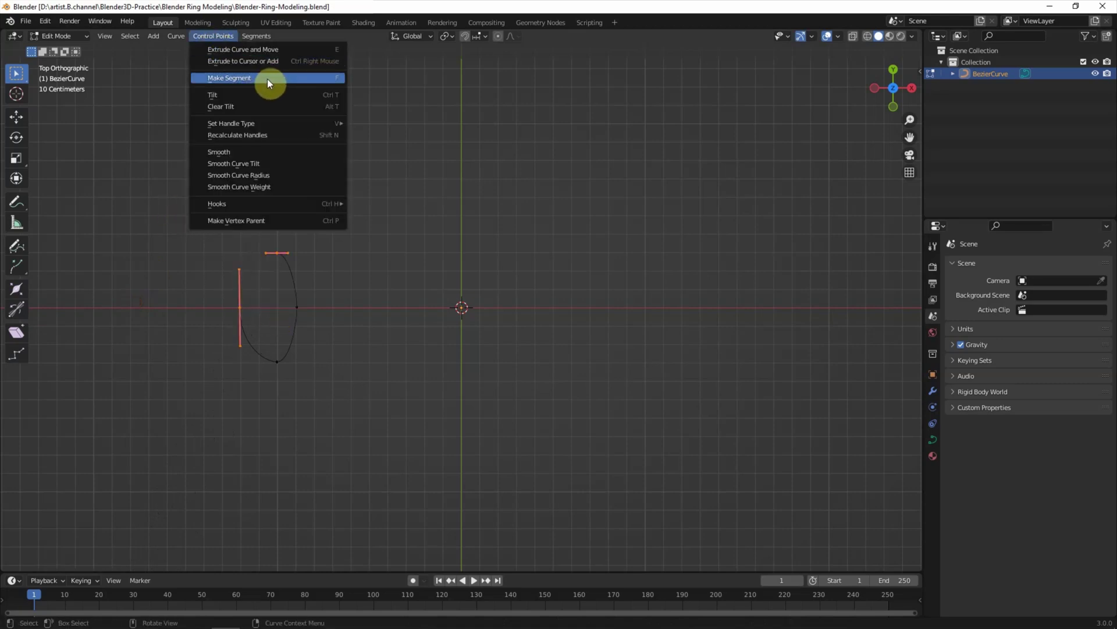
click(267, 78)
click(317, 164)
click(75, 35)
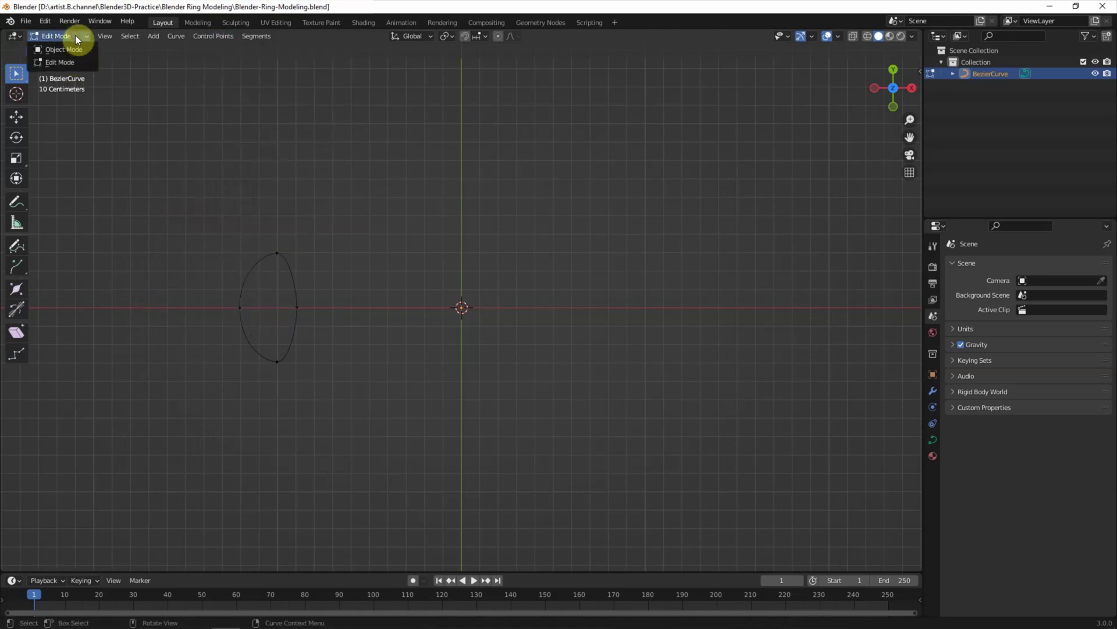
- Rotate the closed profile upright and fine-tune the exact rotation angle
mouse_move(373, 349)
middle_down()
mouse_move(404, 362)
mouse_move(384, 337)
middle_up()
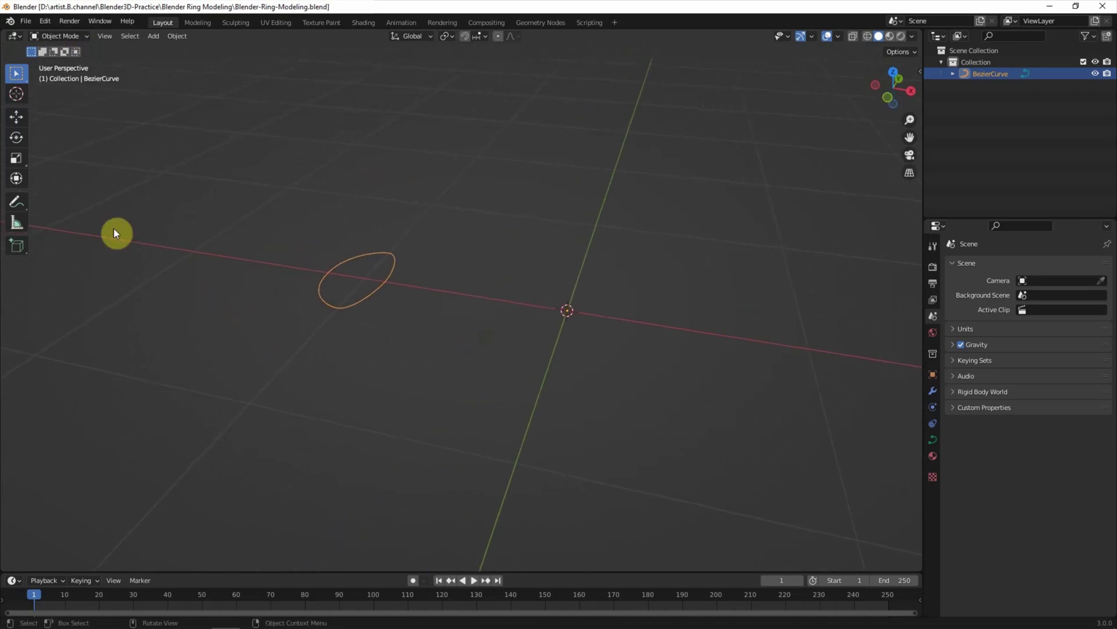
click(16, 137)
mouse_move(564, 290)
mouse_down()
mouse_move(130, 484)
mouse_move(262, 445)
mouse_up()
click(58, 561)
click(490, 432)
middle_drag(490, 432, 525, 417)
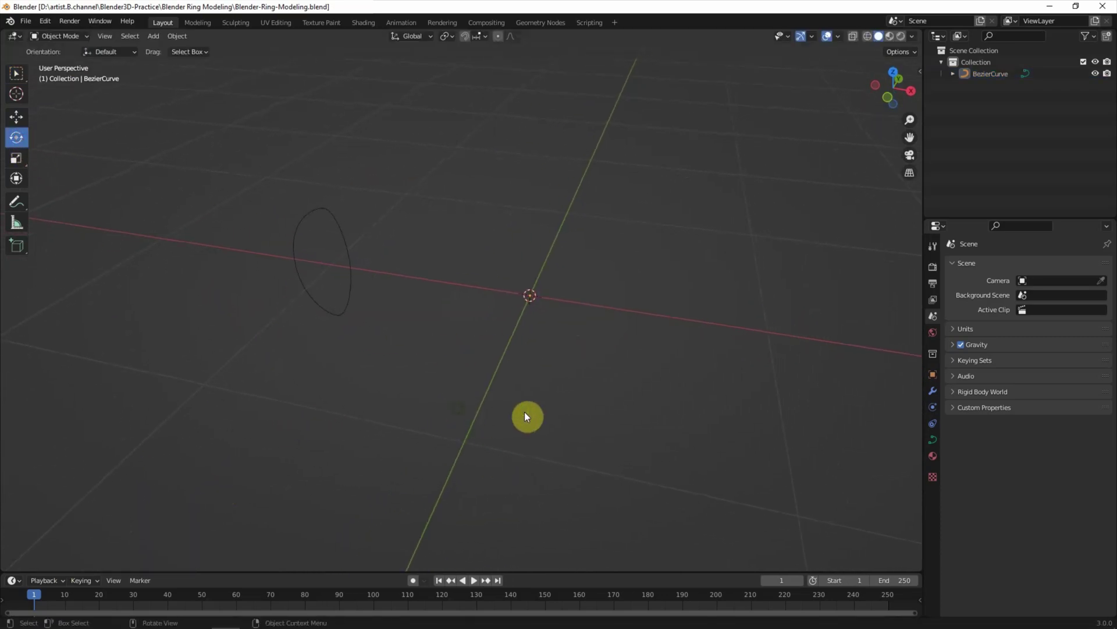
click(930, 391)
click(989, 74)
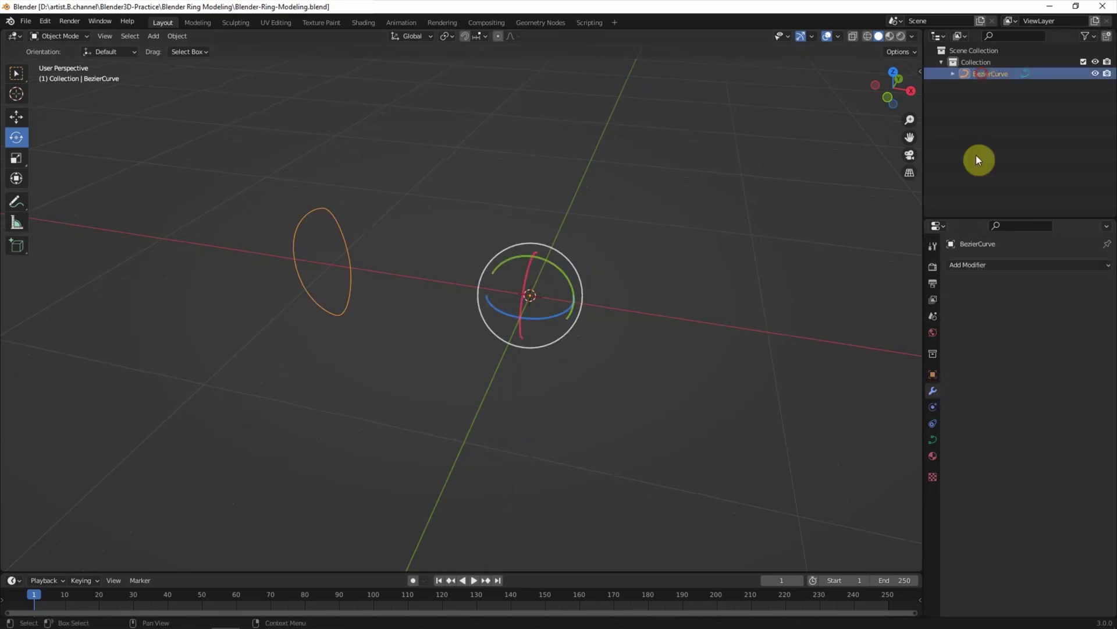
- Add a Screw modifier revolving around the Y axis and enable the wireframe overlay
key(w)
click(971, 265)
click(926, 401)
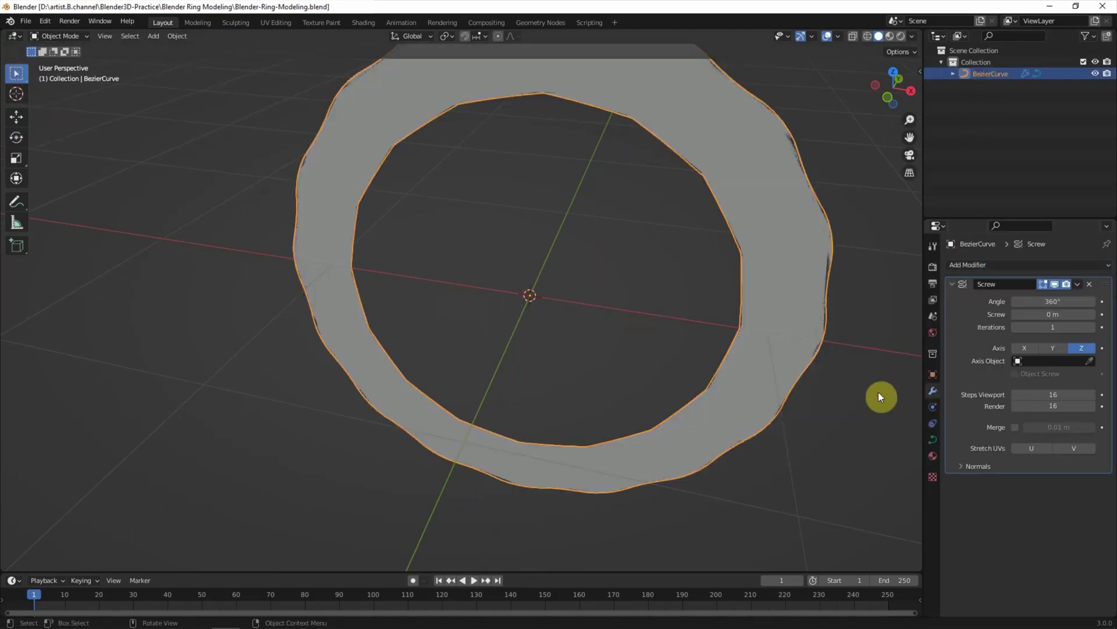
click(1052, 347)
middle_drag(785, 337, 717, 284)
click(838, 37)
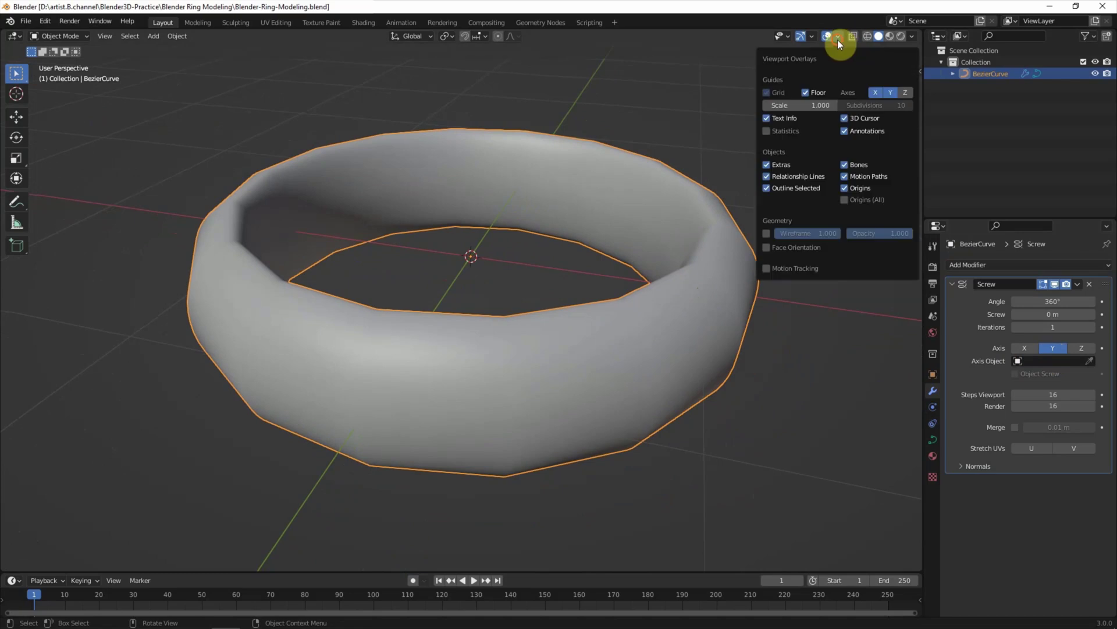
click(766, 233)
- Add a Subdivision Surface modifier with viewport level 2
click(958, 264)
click(932, 425)
click(1092, 514)
mouse_move(756, 428)
middle_down()
mouse_move(692, 420)
mouse_move(508, 344)
mouse_move(542, 333)
middle_up()
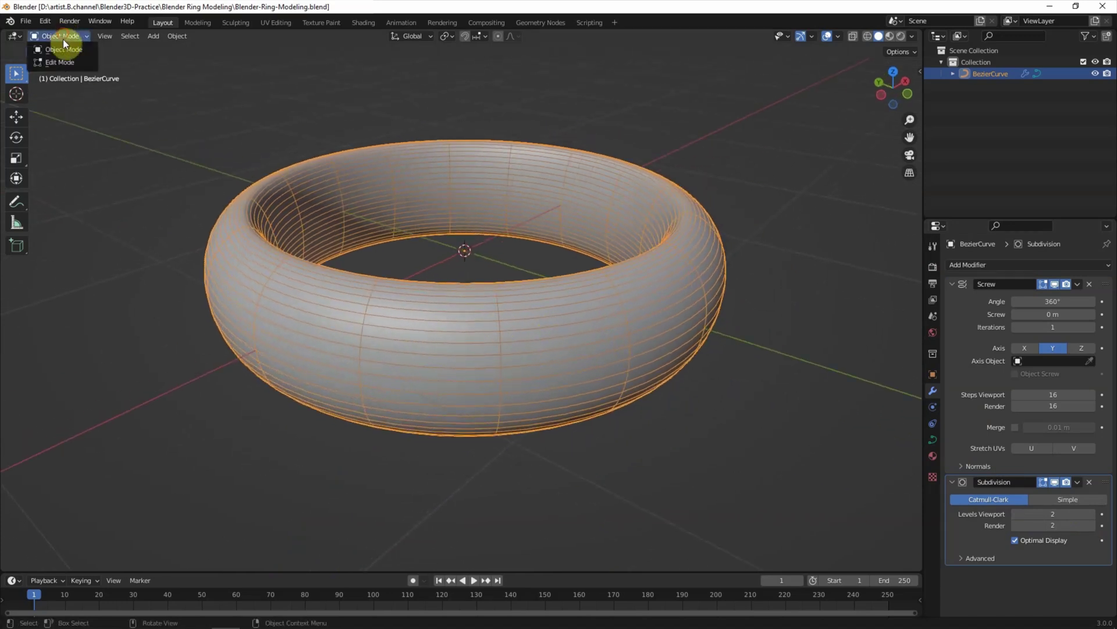
- In Edit Mode, scale two profile points down and move them inward along X
click(59, 62)
drag(265, 248, 312, 407)
click(17, 158)
mouse_move(317, 287)
mouse_down()
mouse_move(293, 300)
mouse_move(295, 312)
mouse_up()
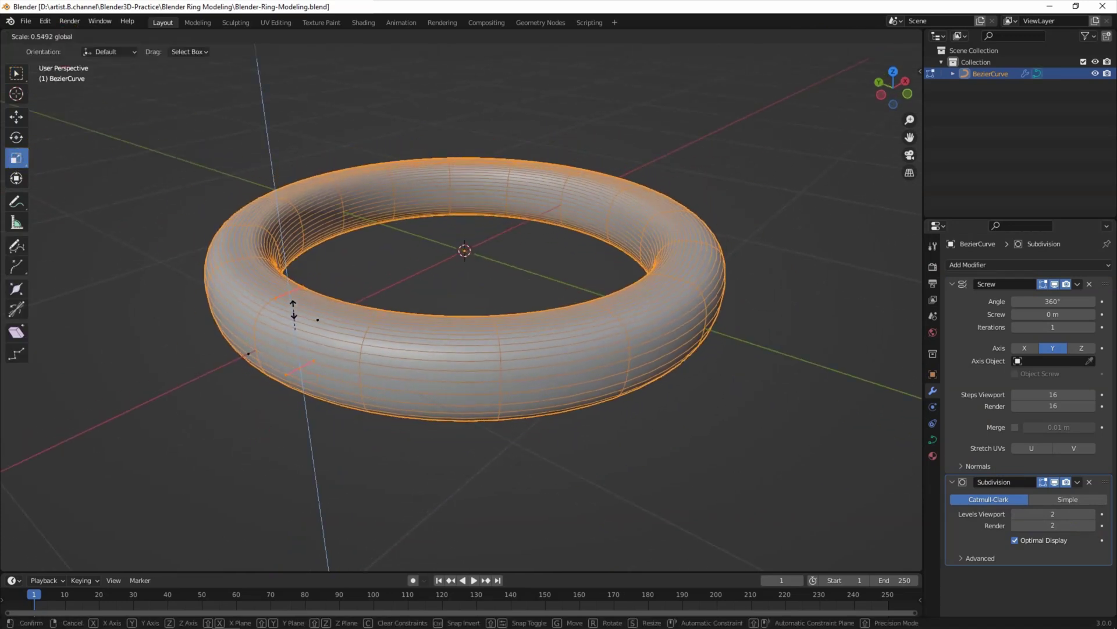
middle_drag(392, 265, 348, 286)
click(16, 116)
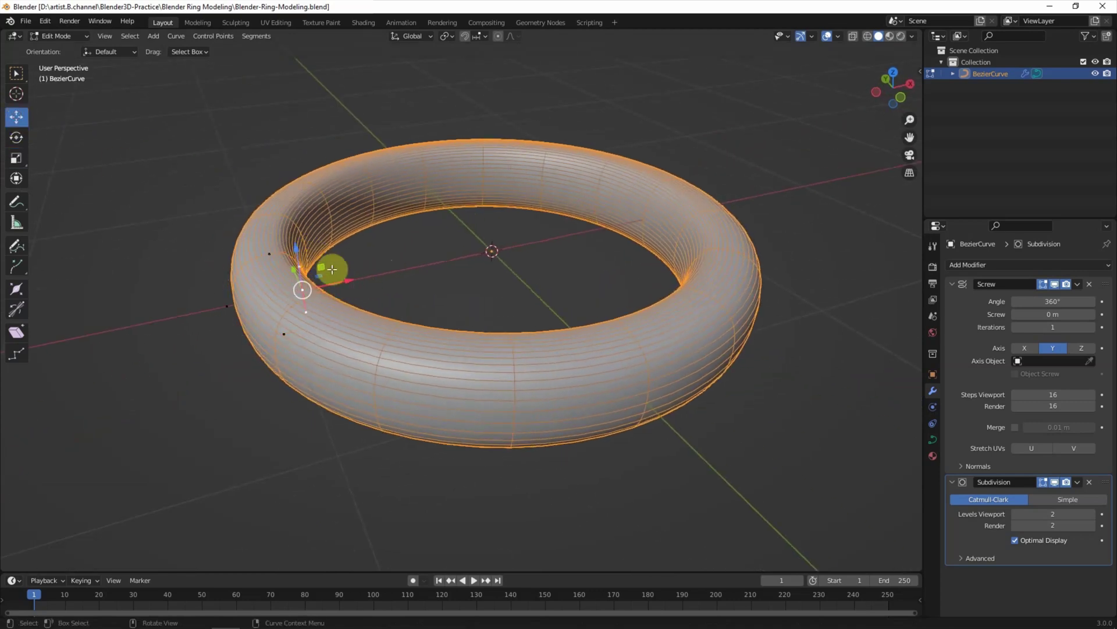
drag(348, 283, 319, 277)
- Select more profile points and scale them down to slim the band further
mouse_move(170, 263)
mouse_down()
mouse_move(214, 304)
mouse_move(294, 295)
mouse_up()
key(s)
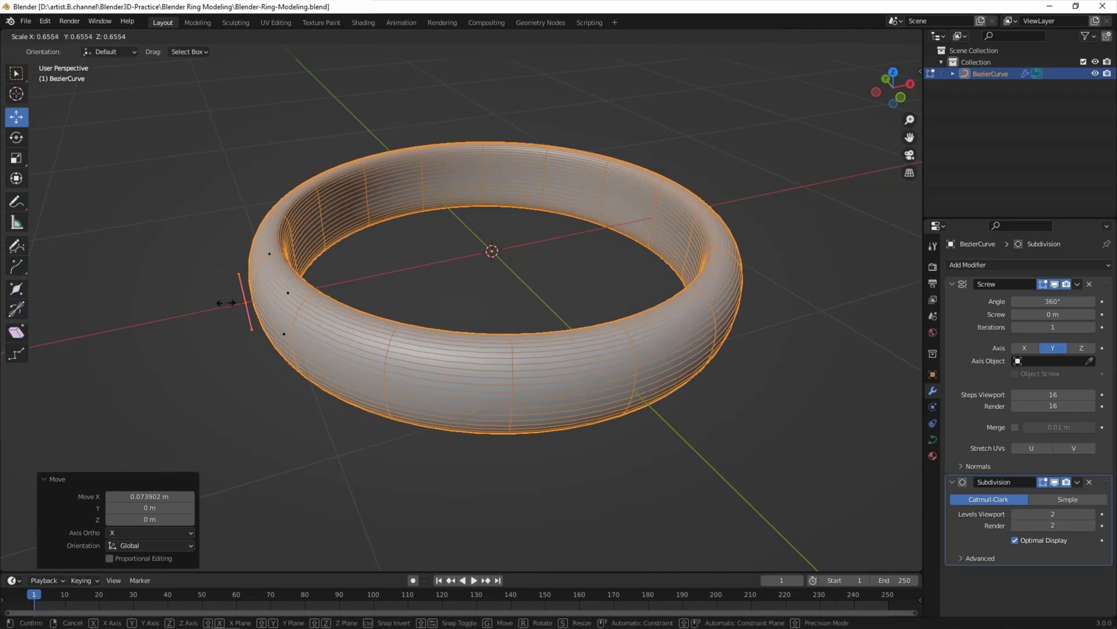
click(224, 299)
mouse_move(224, 299)
middle_down()
mouse_move(410, 330)
mouse_move(387, 349)
mouse_move(379, 312)
middle_up()
click(274, 289)
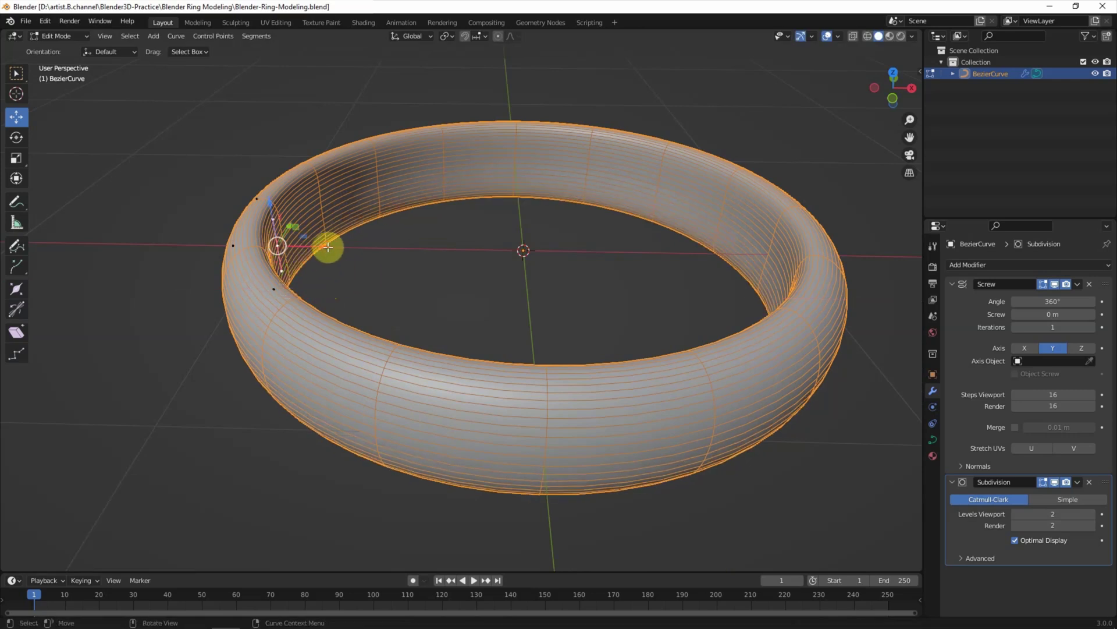
shift+middle_drag(591, 270, 537, 278)
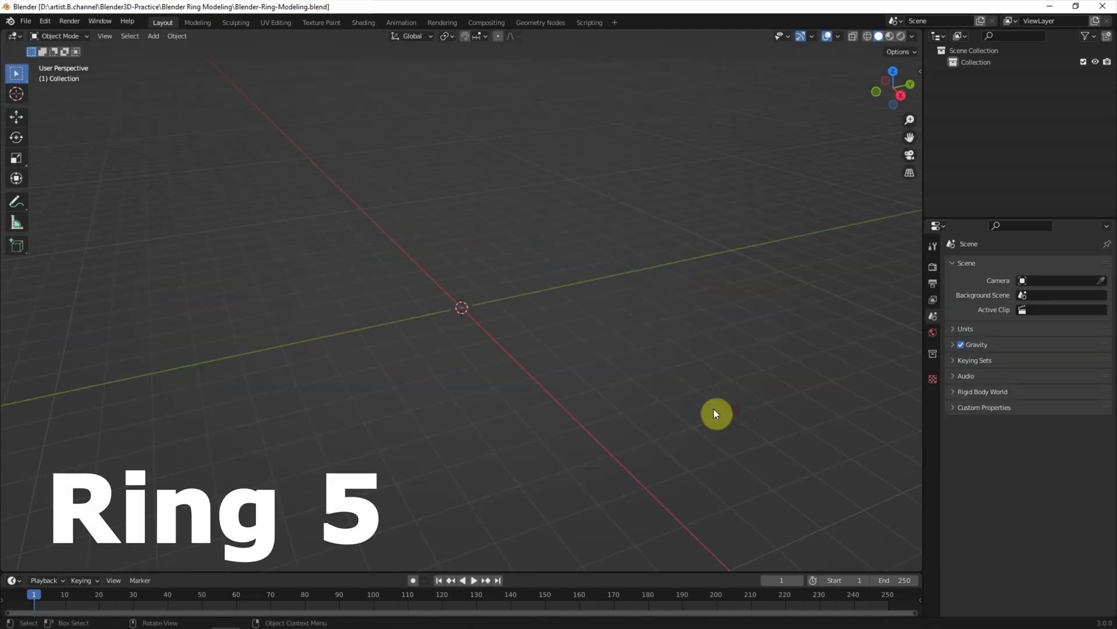
click(153, 35)
mouse_move(171, 61)
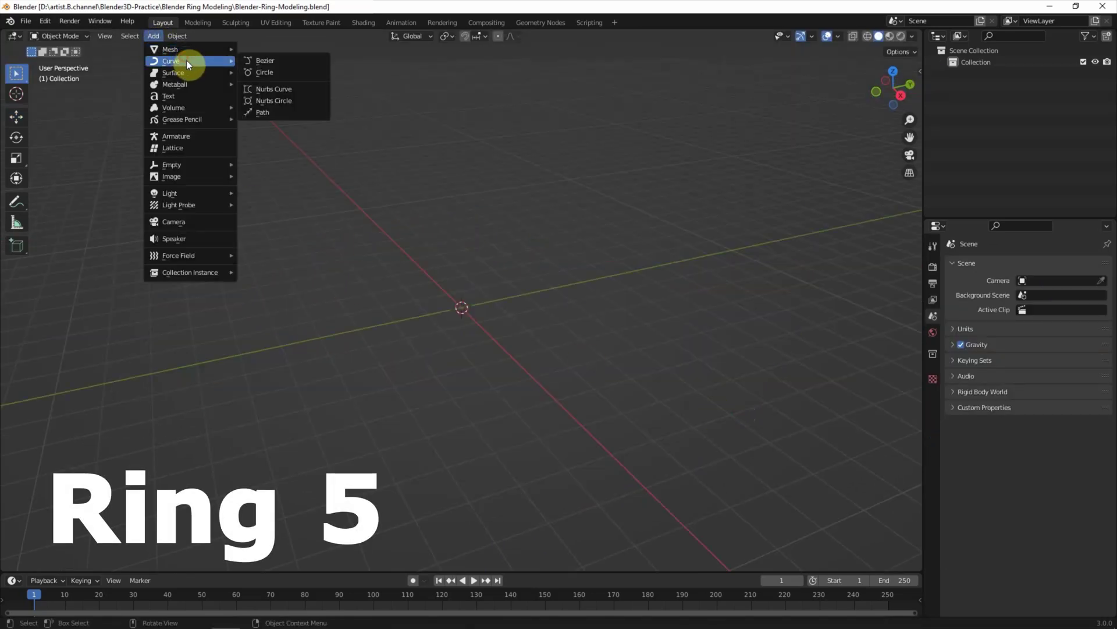
- Add a new Bezier curve at the origin and switch it into Edit Mode
click(294, 65)
click(892, 71)
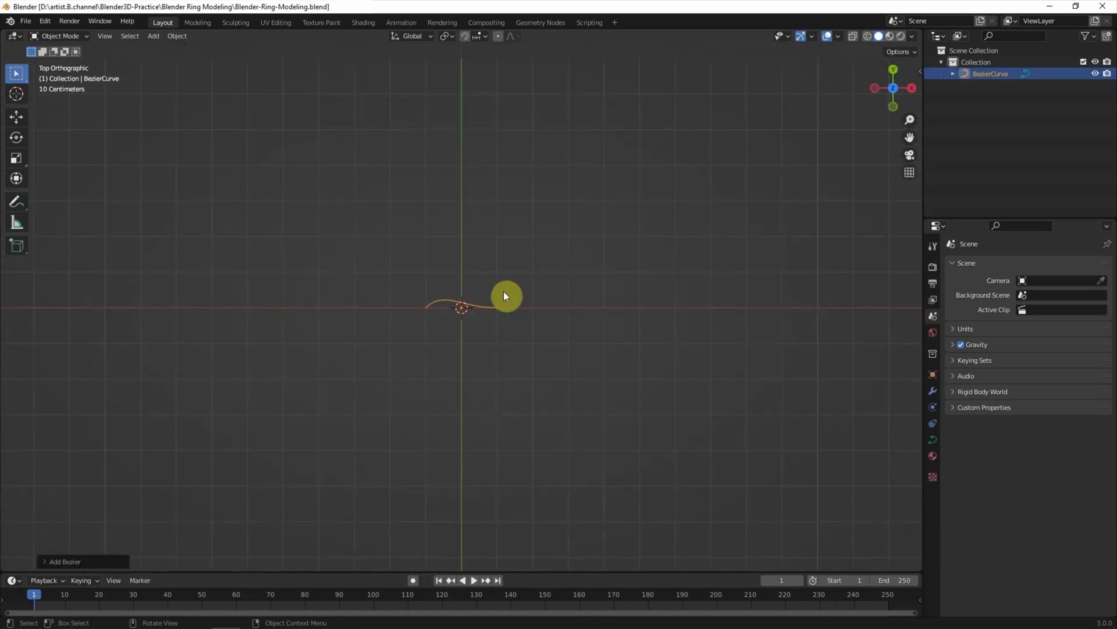
scroll(407, 338, up, 6)
click(60, 36)
click(59, 61)
- Shrink the left point's handle, move the point upward and rotate its handle
drag(149, 225, 274, 349)
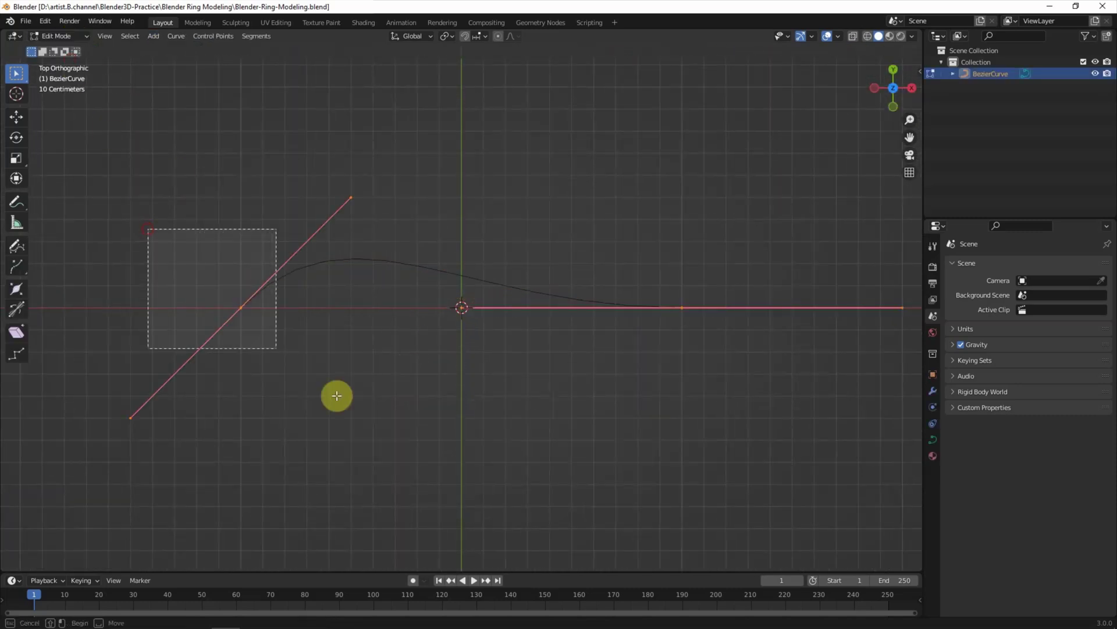
key(s)
click(293, 361)
key(g)
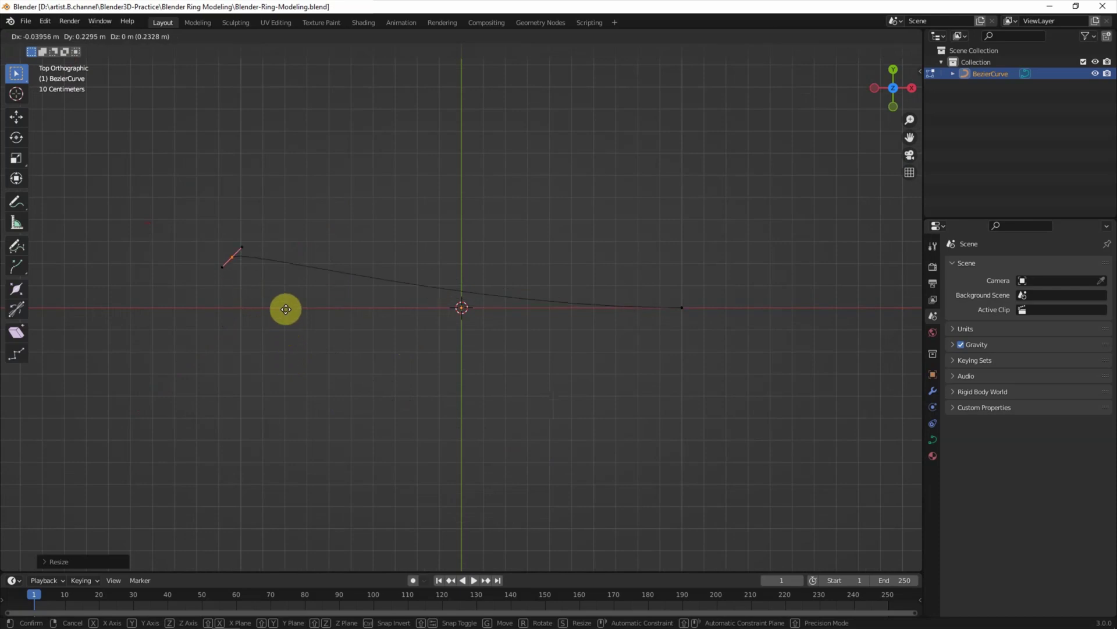
click(292, 296)
key(r)
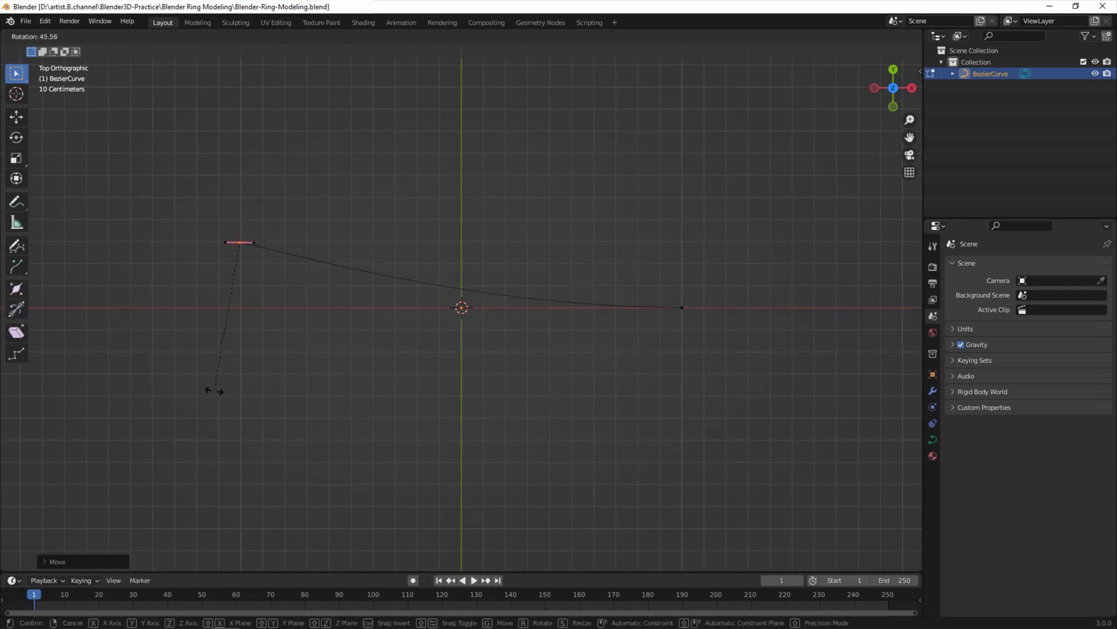
click(216, 393)
- Shrink the right point's handle, move it far left and make its handle vertical
drag(750, 472, 652, 291)
key(s)
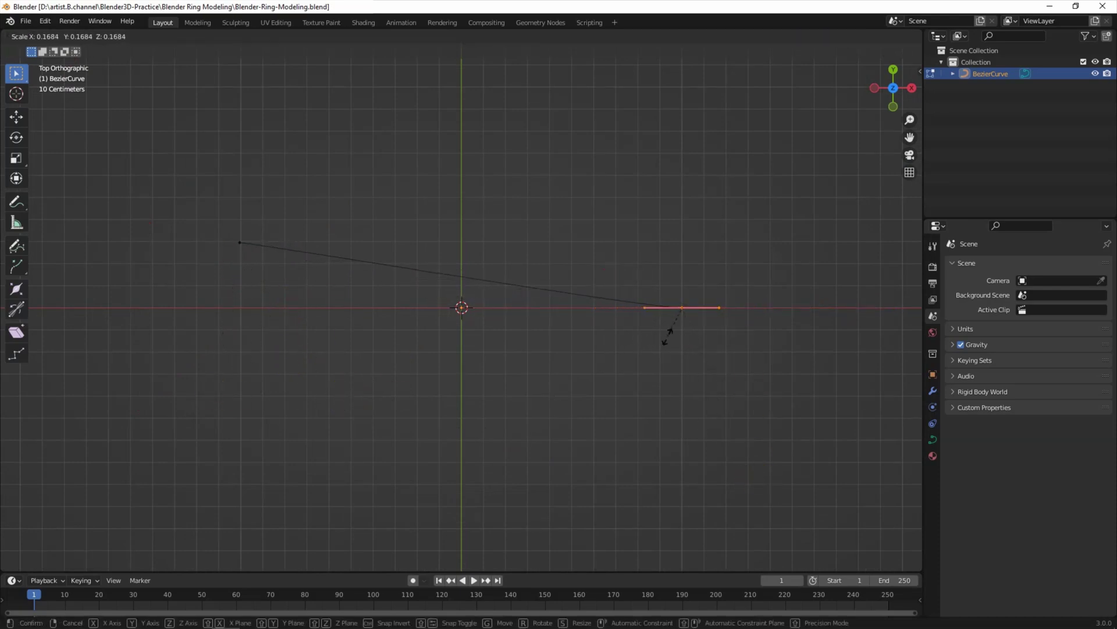
click(659, 362)
key(g)
click(240, 367)
key(r)
click(242, 424)
- Rotate that point's handle back to horizontal and resize it
key(g)
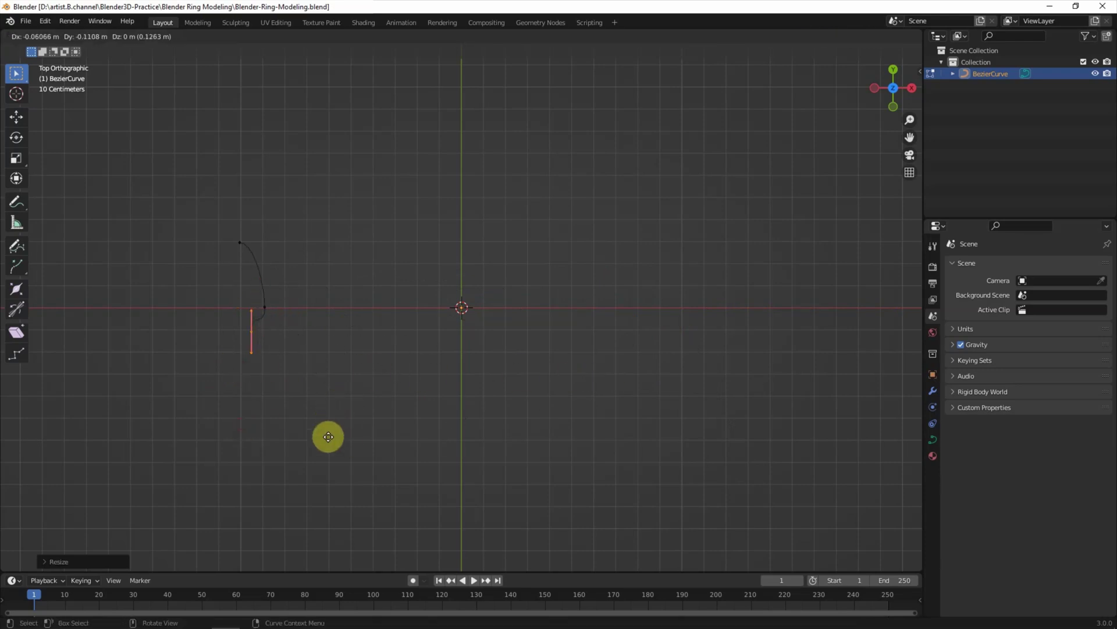
key(r)
click(381, 459)
key(s)
click(368, 429)
- Add a new end point, then rotate and resize its handle
key(g)
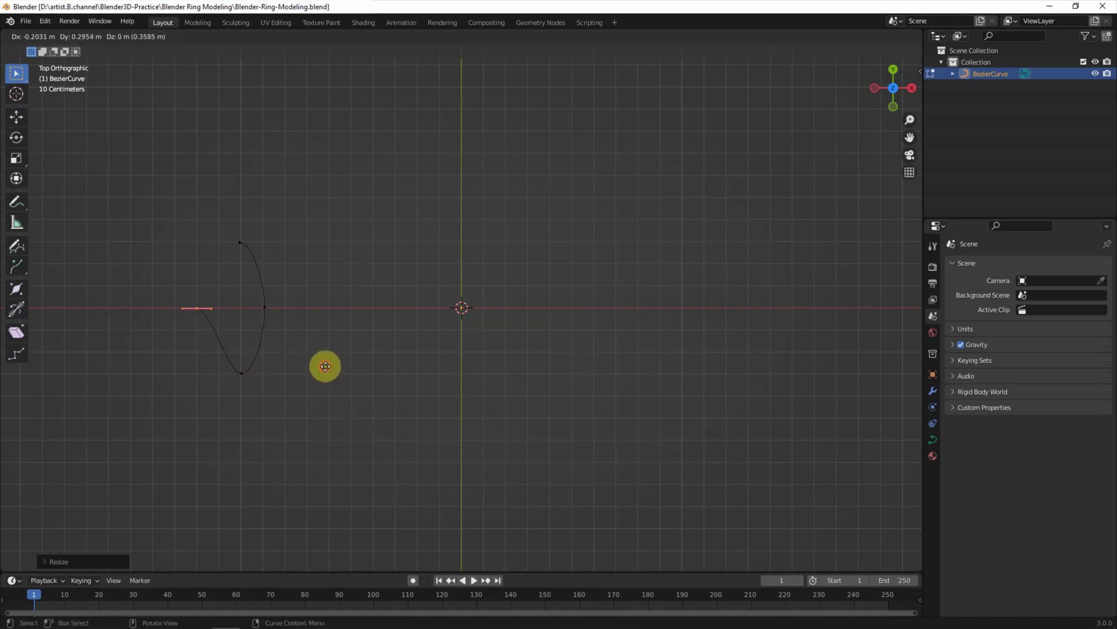
click(325, 366)
key(r)
click(207, 441)
key(s)
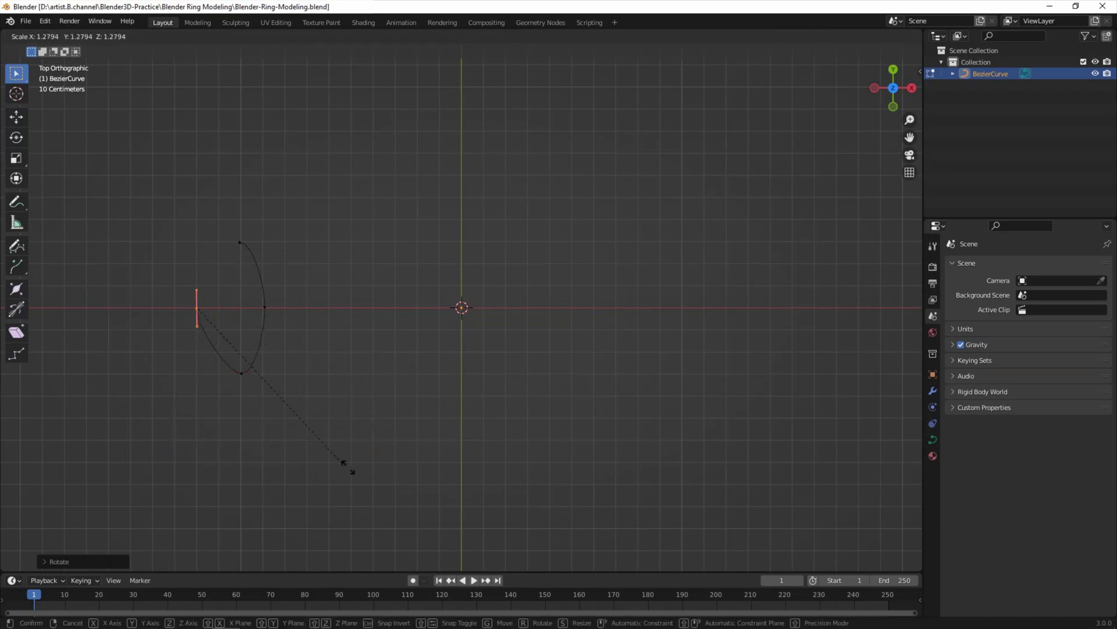
click(419, 442)
- Select the top point, close the curve into a cyclic loop and exit Edit Mode
drag(163, 211, 259, 273)
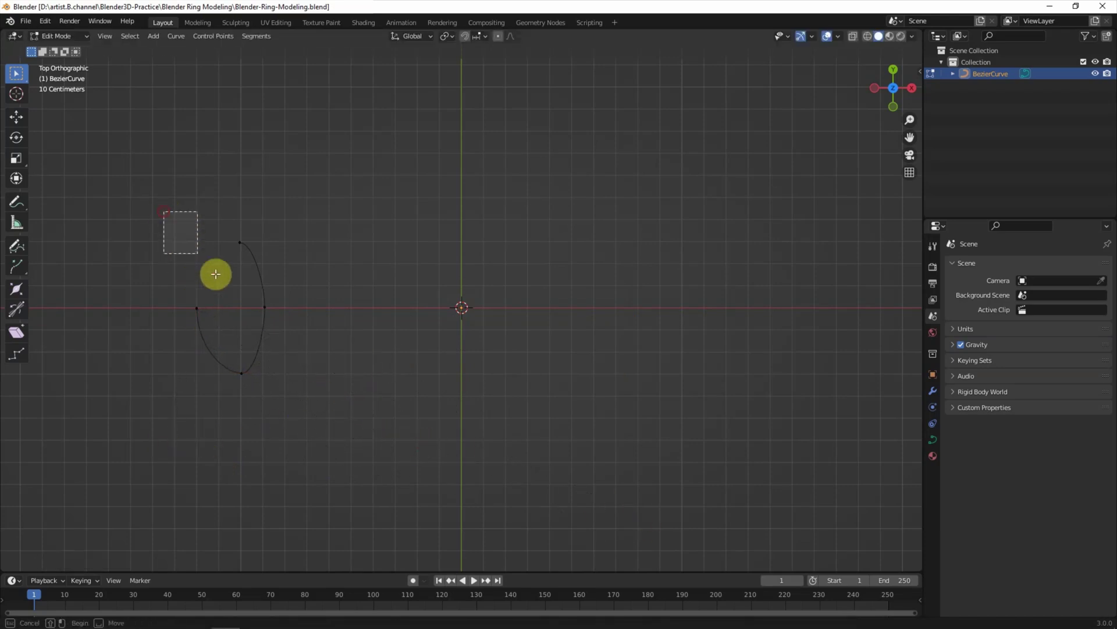
click(223, 39)
click(256, 78)
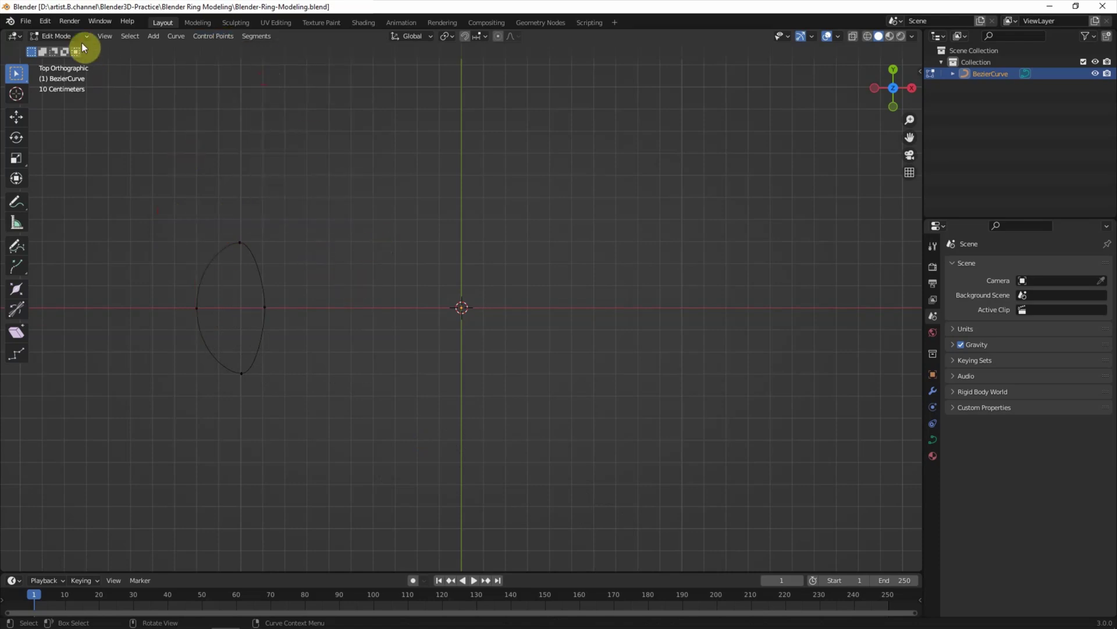
key(Tab)
middle_drag(391, 392, 384, 335)
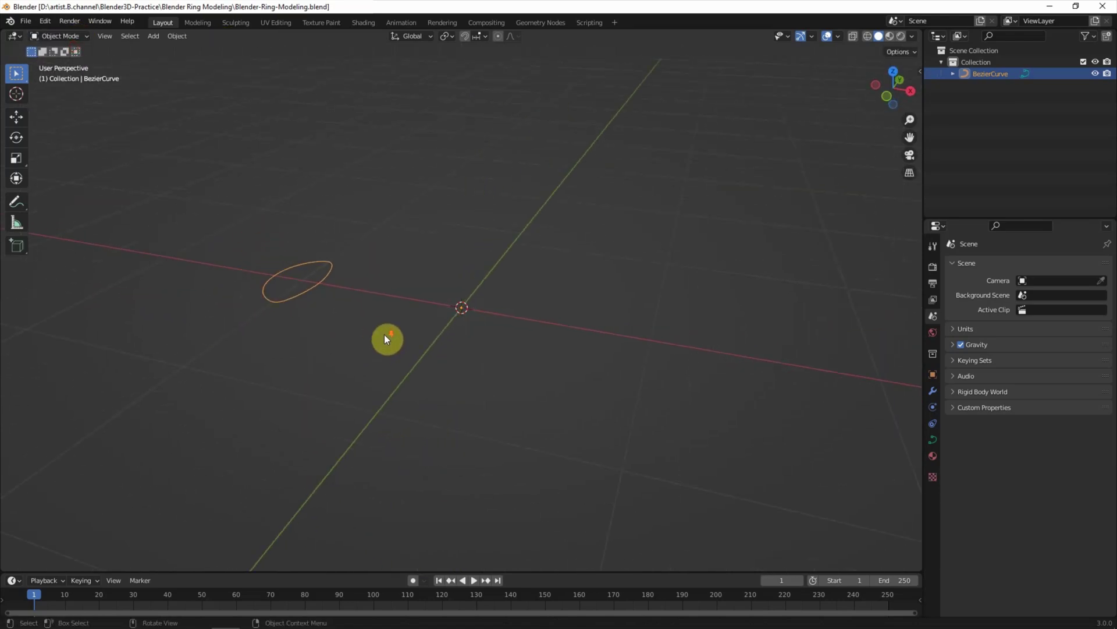
- Rotate the profile curve 90° around the X axis to stand it upright
click(16, 138)
drag(440, 291, 374, 333)
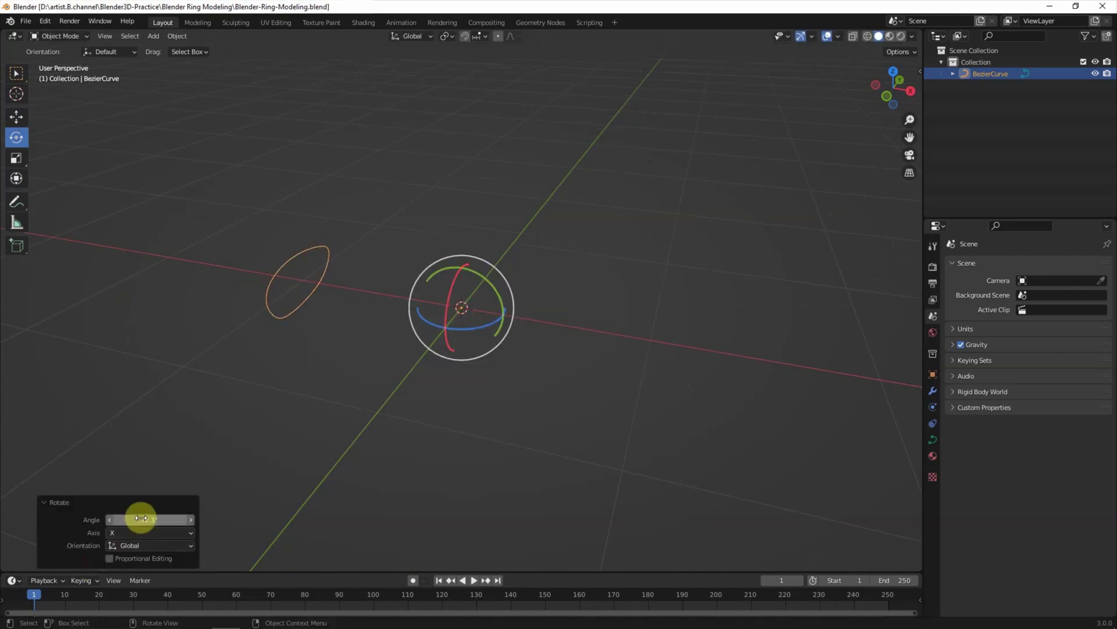
text(90)
key(Return)
click(317, 455)
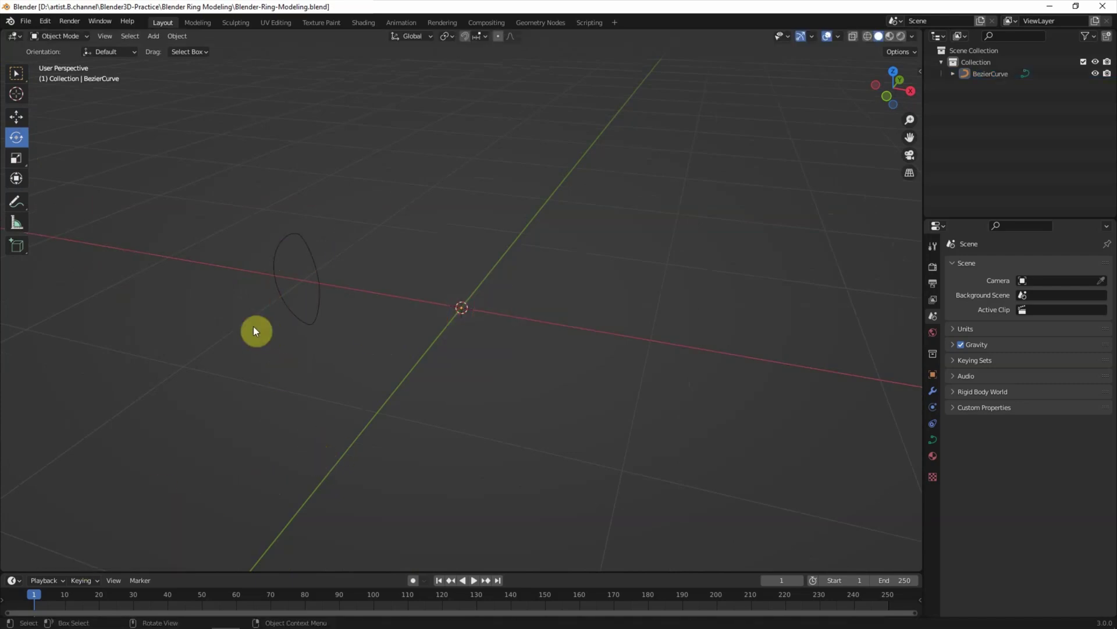
- Add a Bezier circle at the origin and select it
click(154, 37)
mouse_move(176, 58)
click(301, 73)
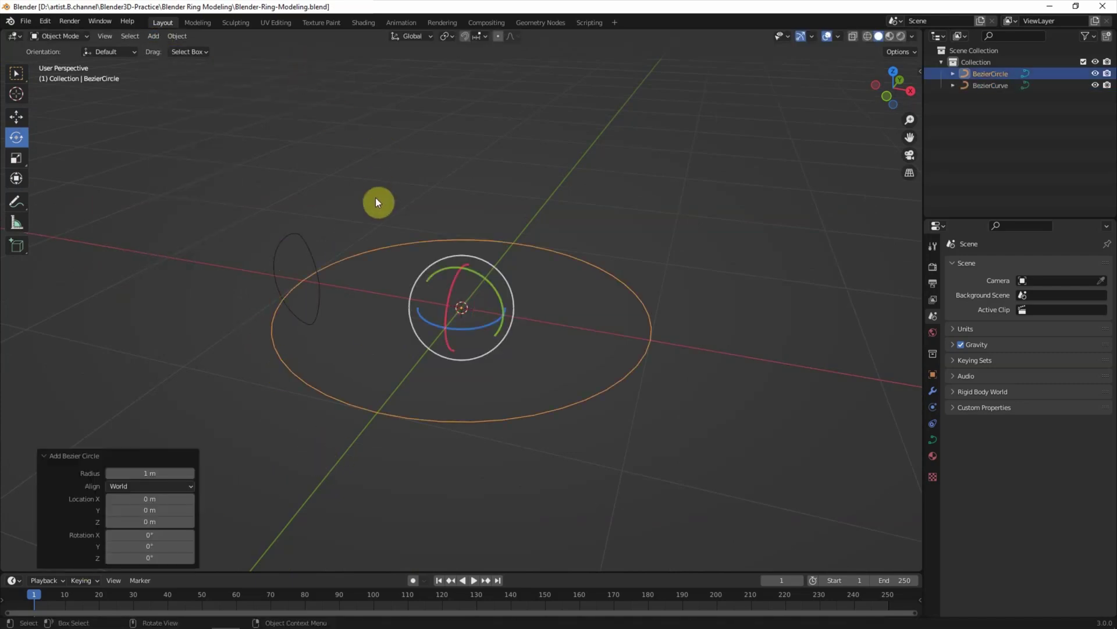
click(17, 74)
click(480, 277)
click(976, 77)
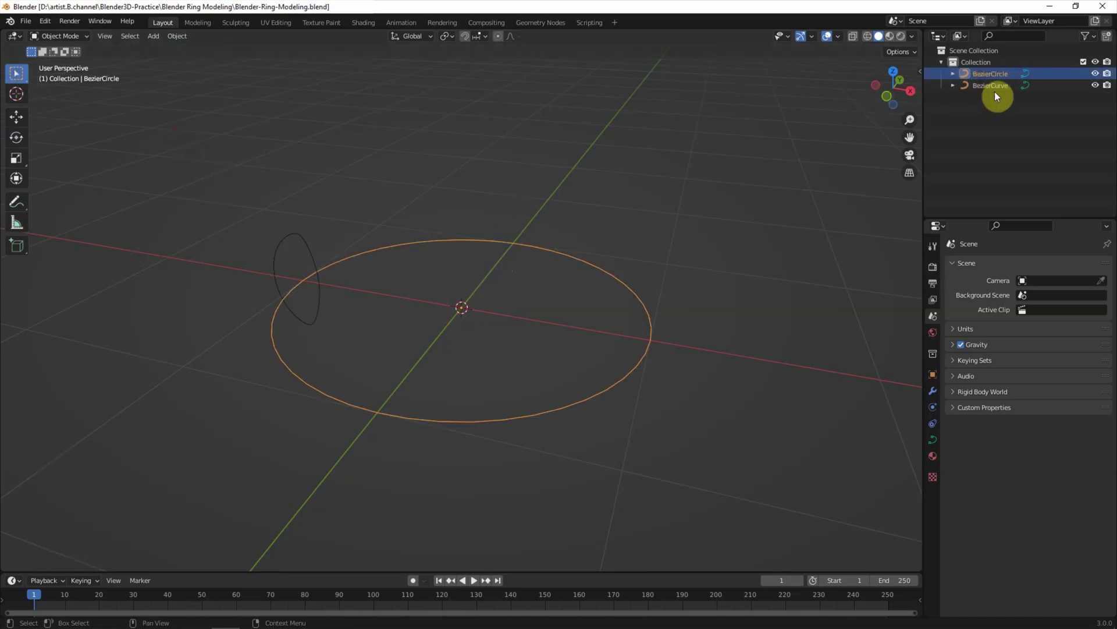
- Bevel the circle with the BezierCurve object and set Geometry Offset to -1 m
click(933, 440)
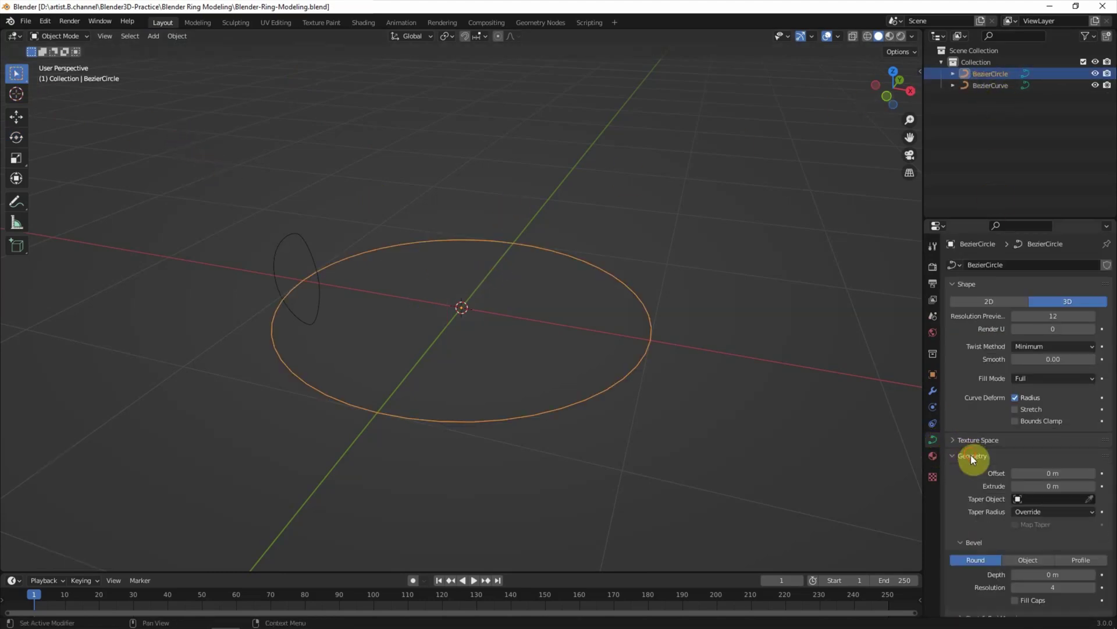
scroll(970, 476, down, 2)
click(1041, 491)
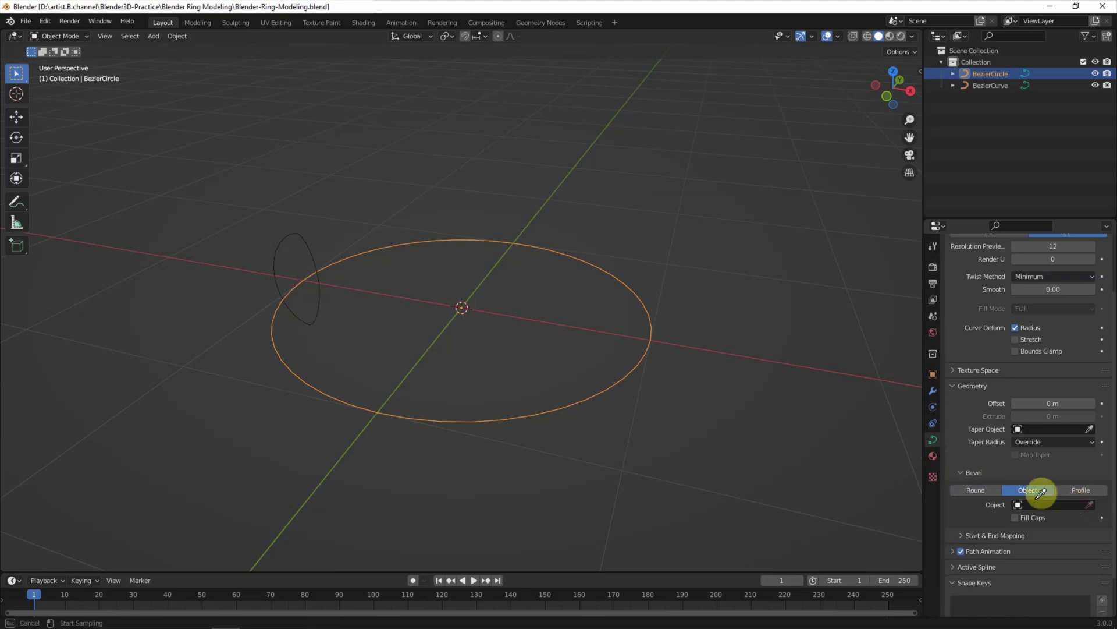
click(310, 240)
drag(1064, 404, 1041, 403)
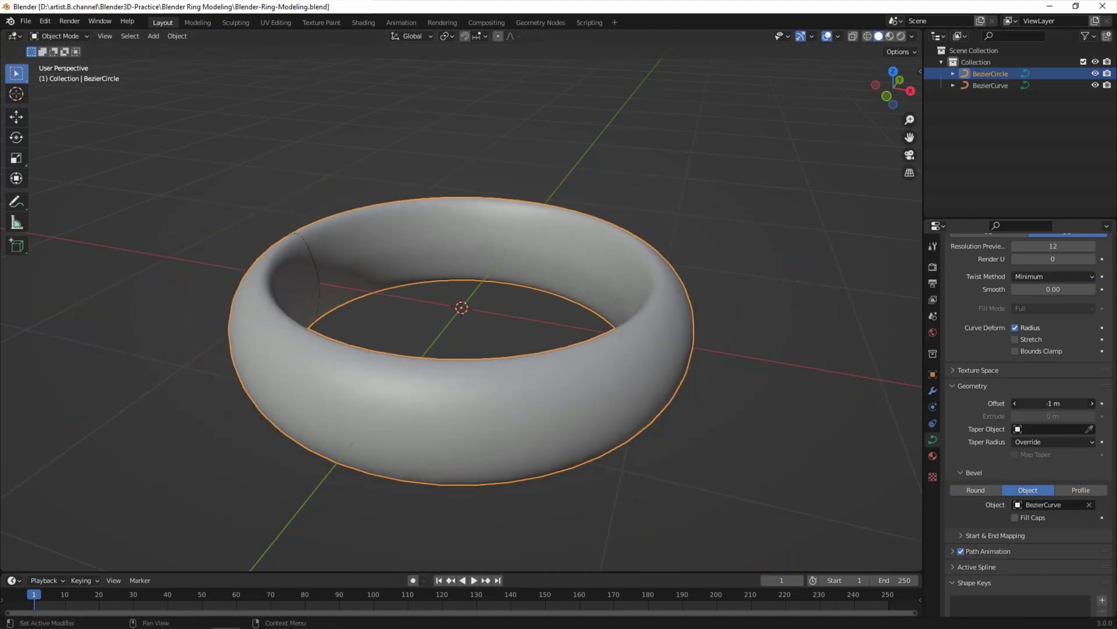
click(692, 187)
middle_drag(416, 284, 494, 278)
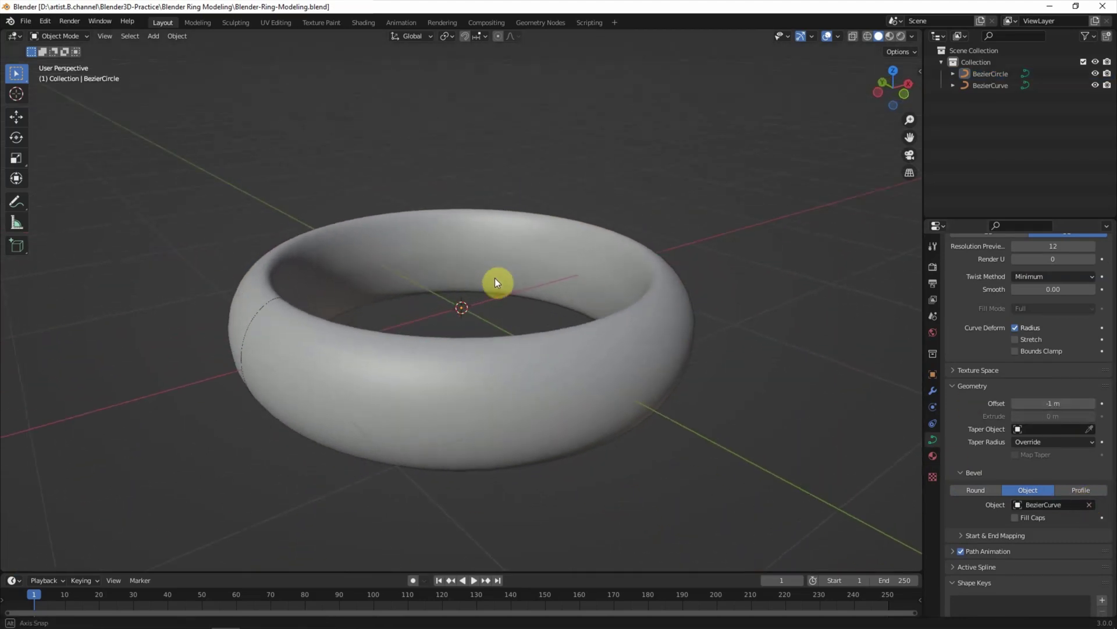
- Select the BezierCurve profile and enter its Edit Mode
click(992, 86)
click(58, 35)
click(56, 60)
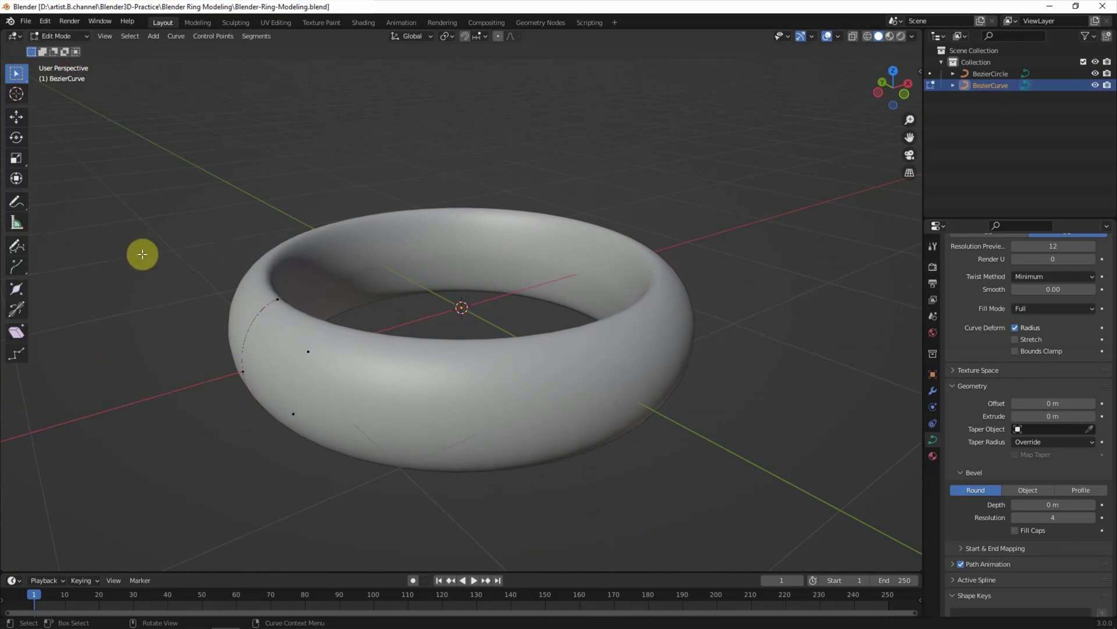
- Move a profile point and scale the profile to about half height
click(17, 118)
mouse_move(286, 357)
mouse_down()
mouse_move(304, 349)
mouse_move(207, 366)
mouse_up()
click(17, 157)
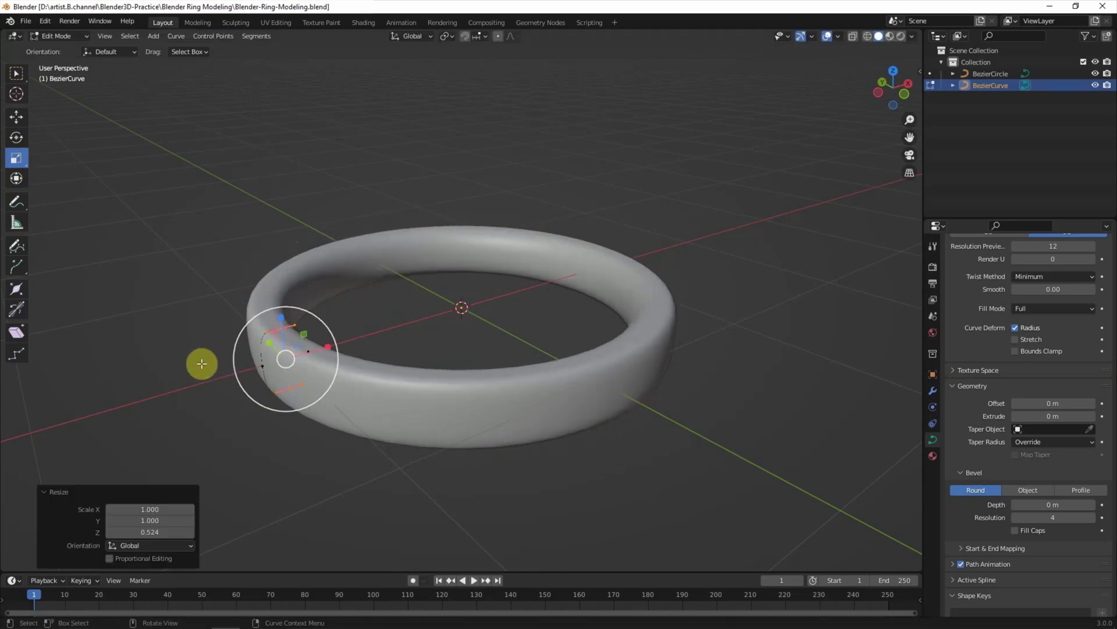
key(s)
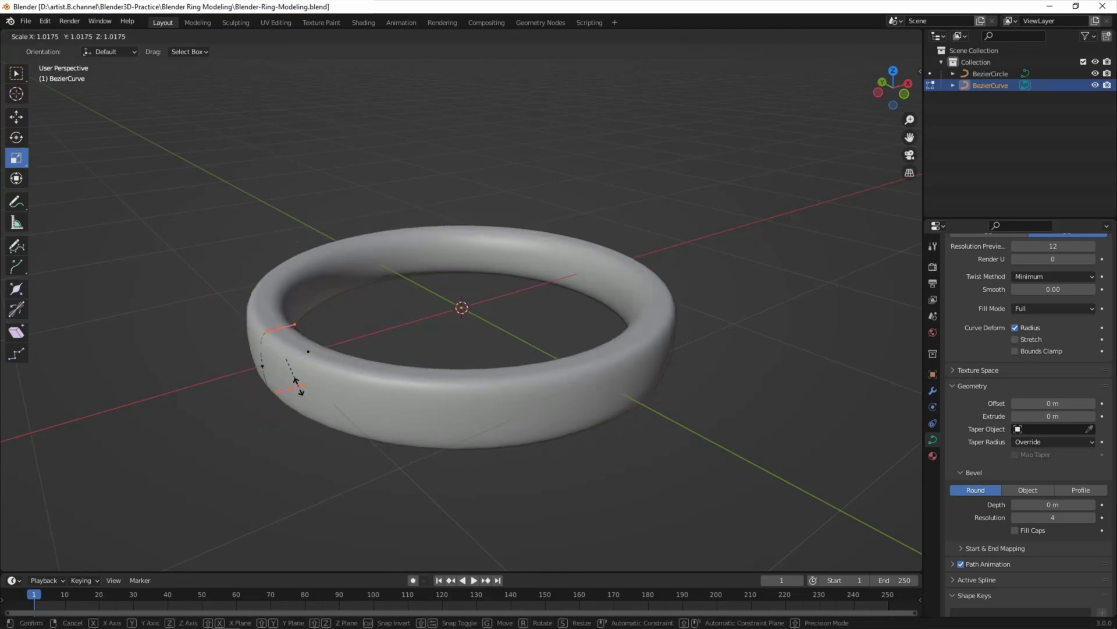
click(287, 369)
- Nudge profile points to thin the band, then return to Object Mode
click(190, 365)
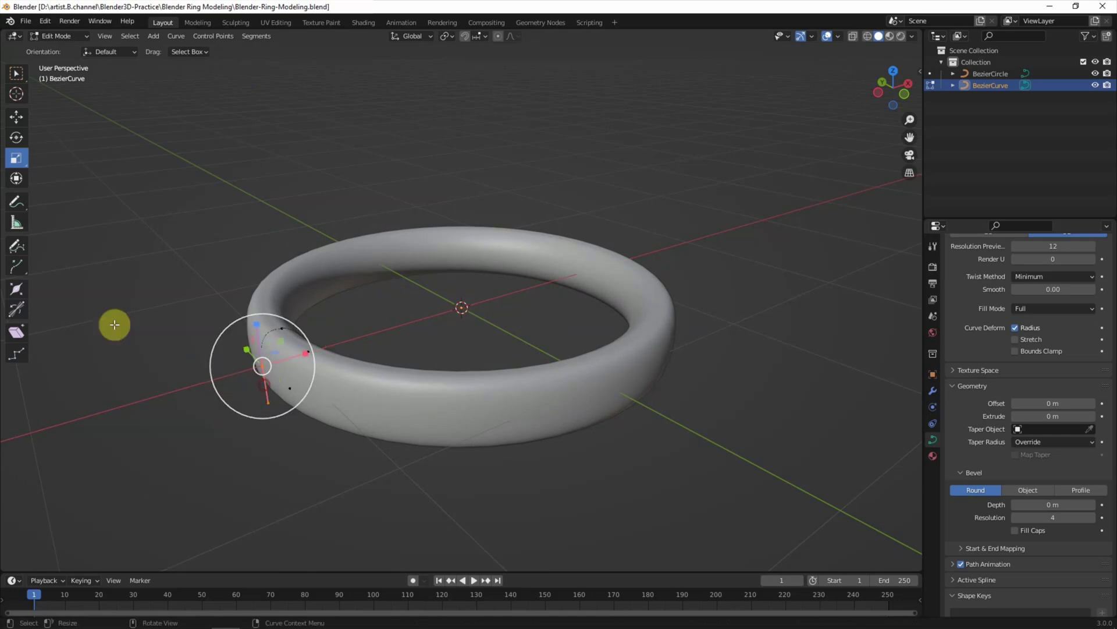
click(17, 118)
mouse_move(304, 357)
mouse_down()
mouse_move(319, 332)
mouse_move(344, 343)
mouse_move(334, 337)
mouse_up()
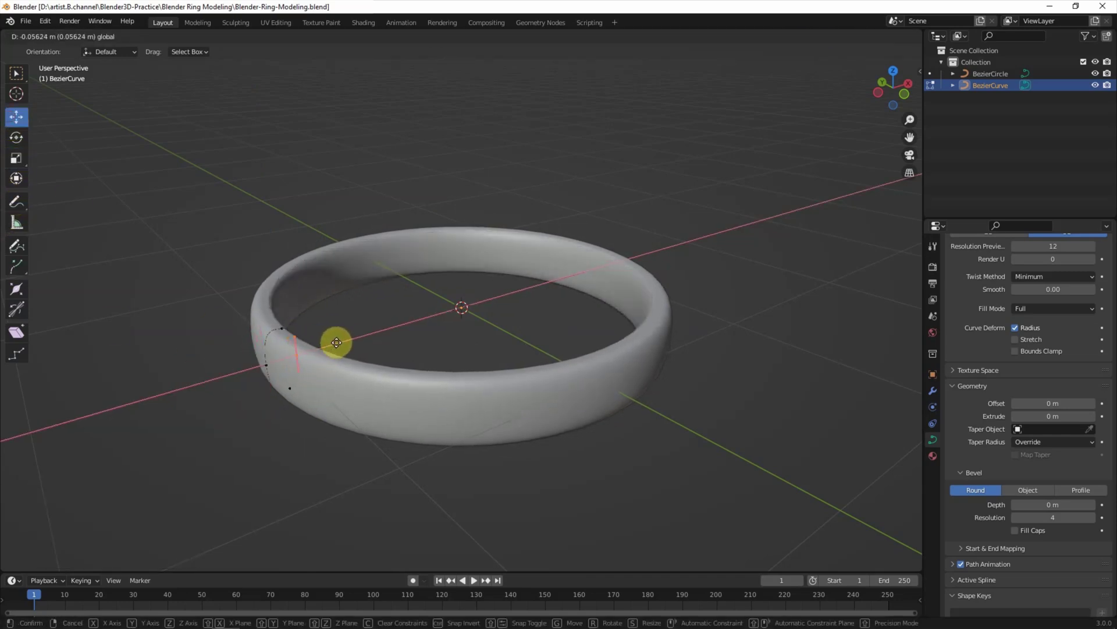
click(188, 207)
click(70, 36)
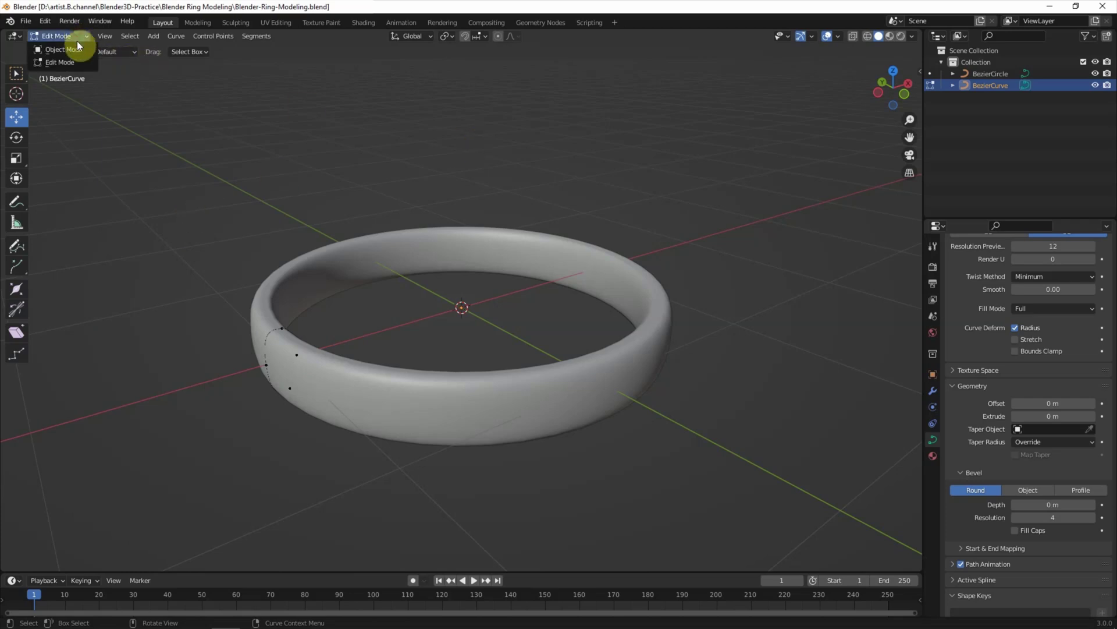
click(986, 74)
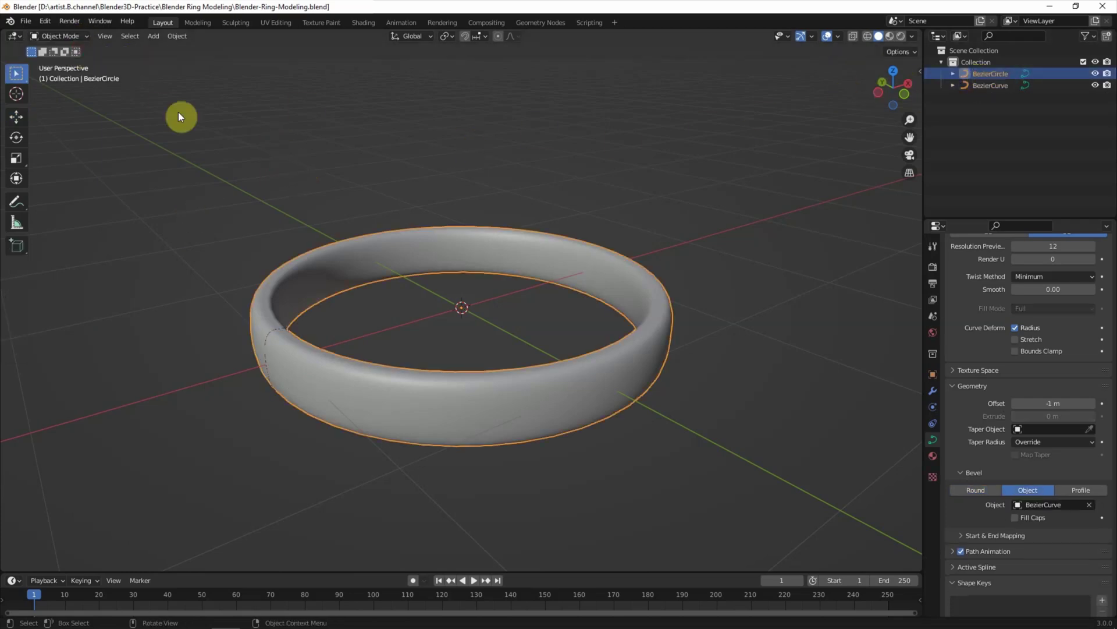
- Subdivide the BezierCircle in Edit Mode to add more points
key(Tab)
click(256, 36)
click(250, 56)
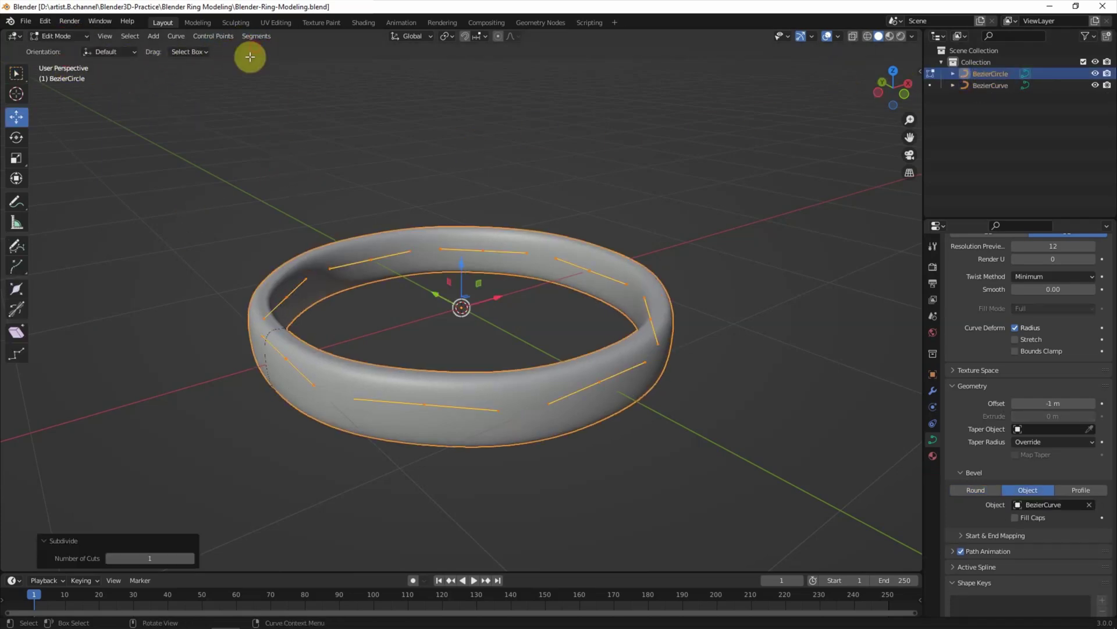
- Raise four alternating circle points upward on Z to form the wavy band
click(370, 259)
shift+click(597, 382)
shift+click(591, 271)
shift+click(286, 358)
drag(440, 284, 461, 256)
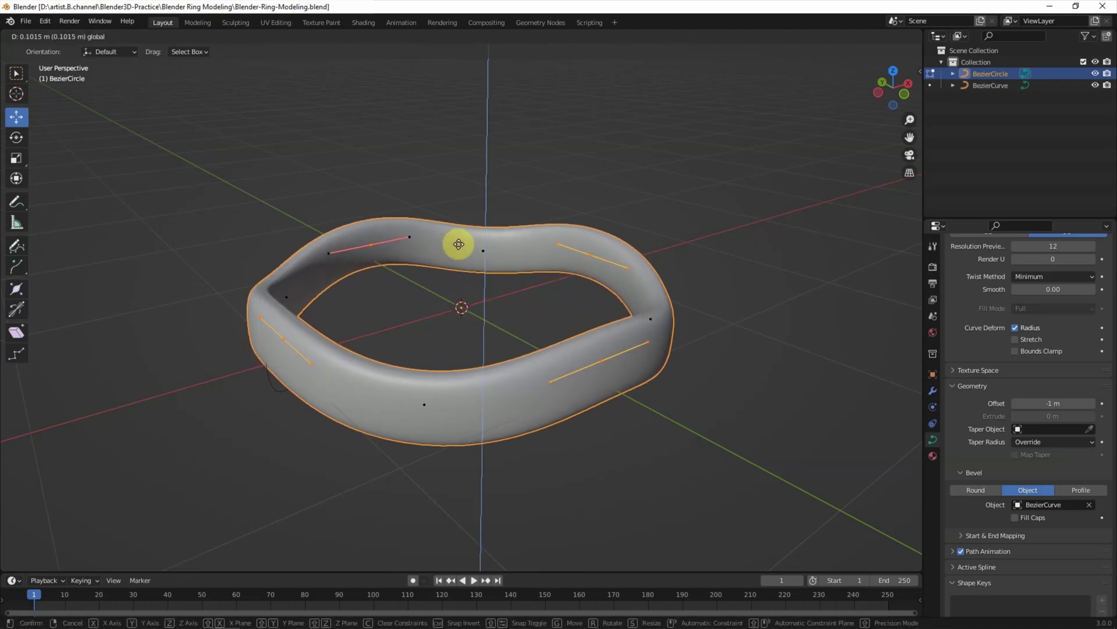
middle_drag(411, 321, 498, 324)
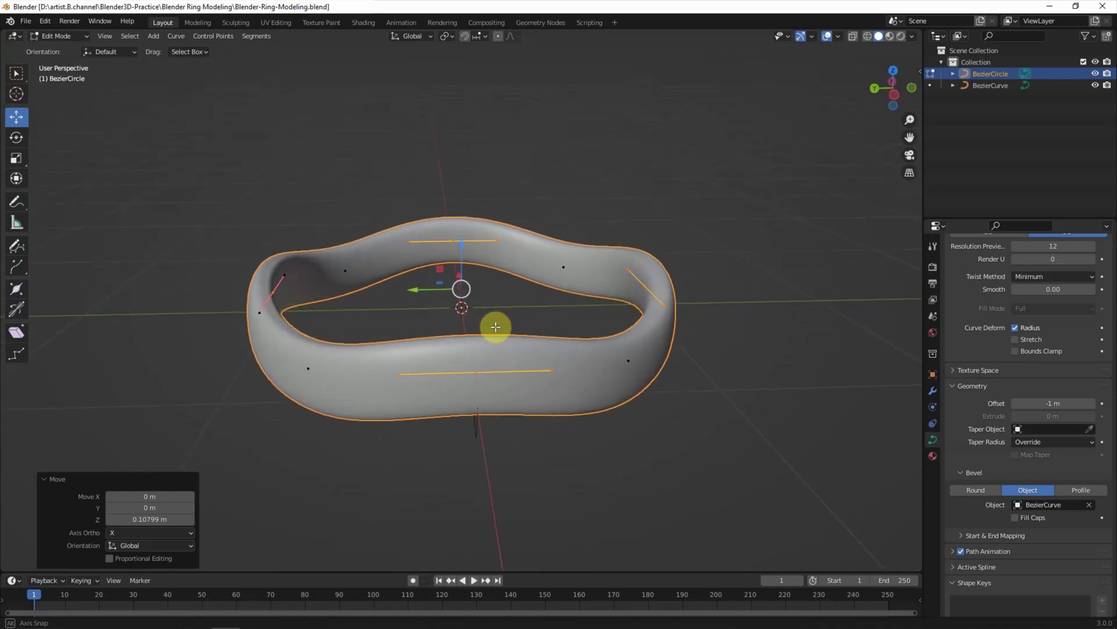
- Back in Object Mode, show the ring with the Wireframe overlay enabled
click(743, 374)
click(79, 41)
click(837, 36)
click(764, 236)
click(755, 371)
mouse_move(755, 371)
middle_down()
mouse_move(564, 380)
mouse_move(713, 413)
middle_up()
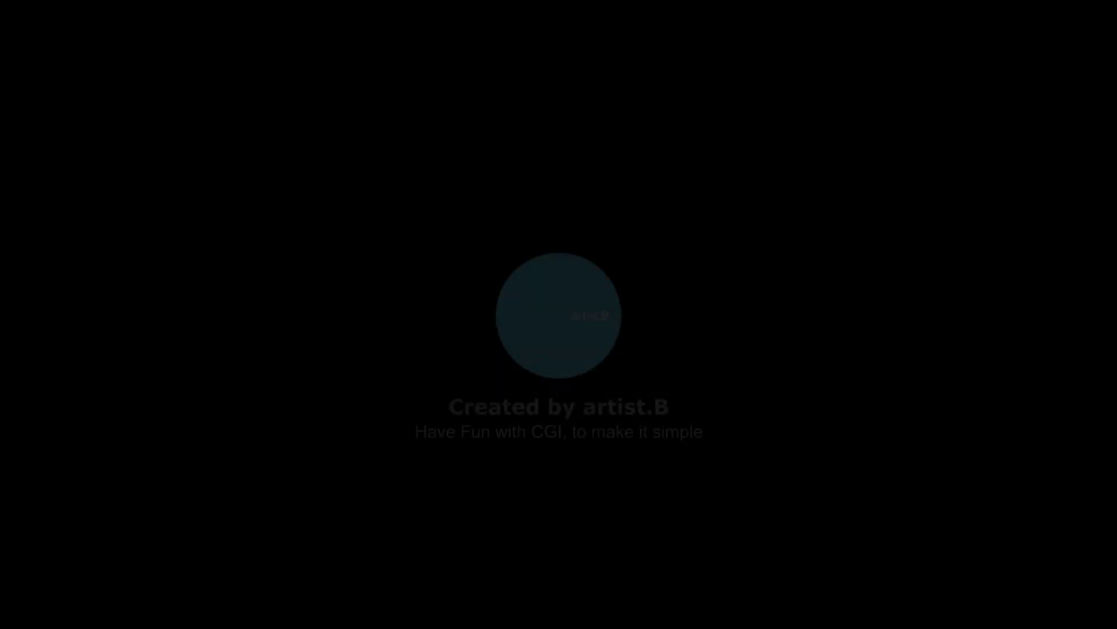